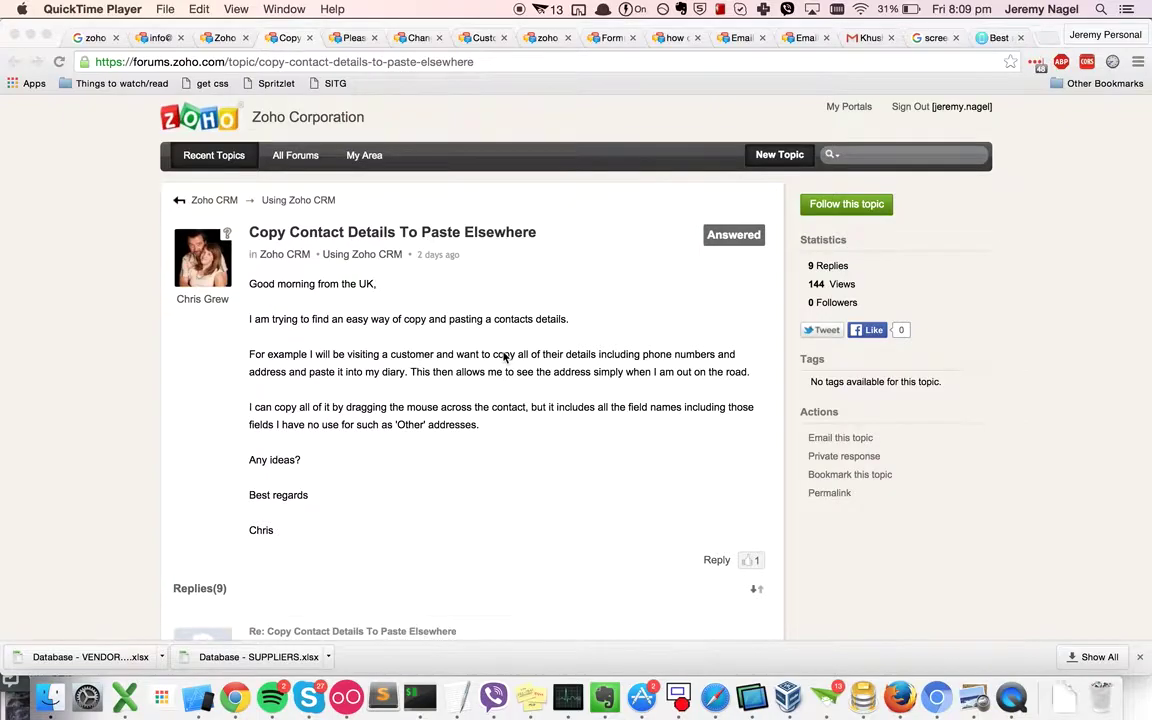
- Read the forum thread about copying contact details, down to the reply listing the six required fields
scroll(504, 357, "down", 7)
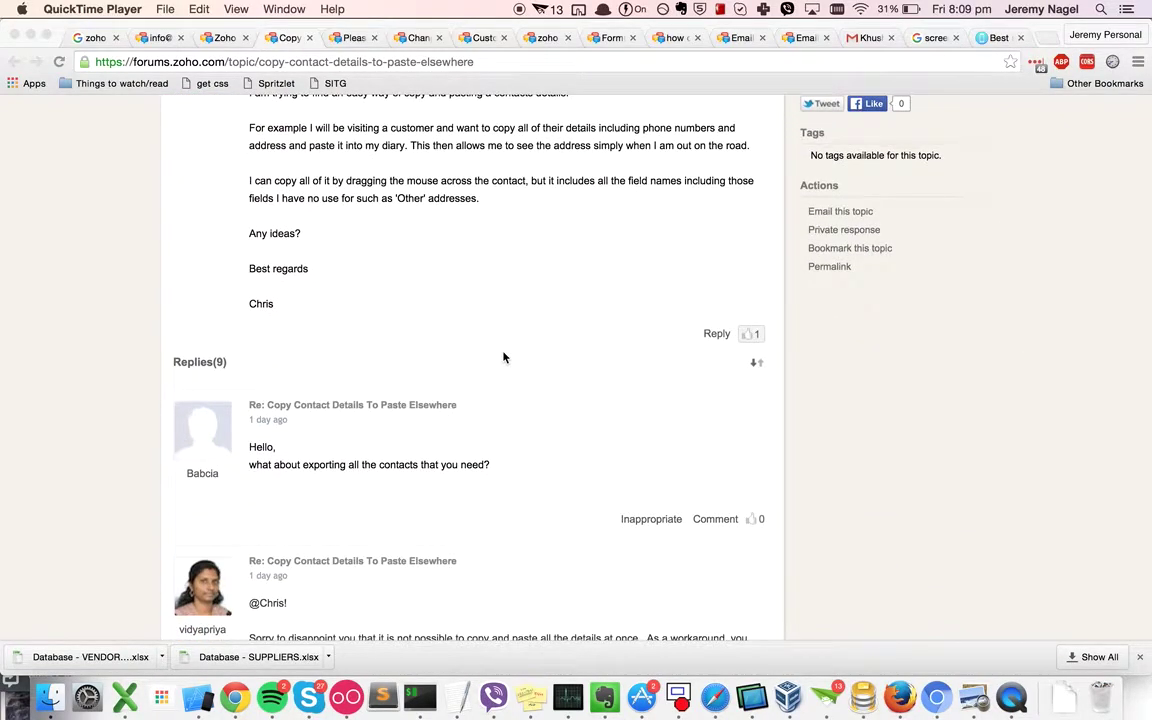
scroll(504, 357, "down", 10)
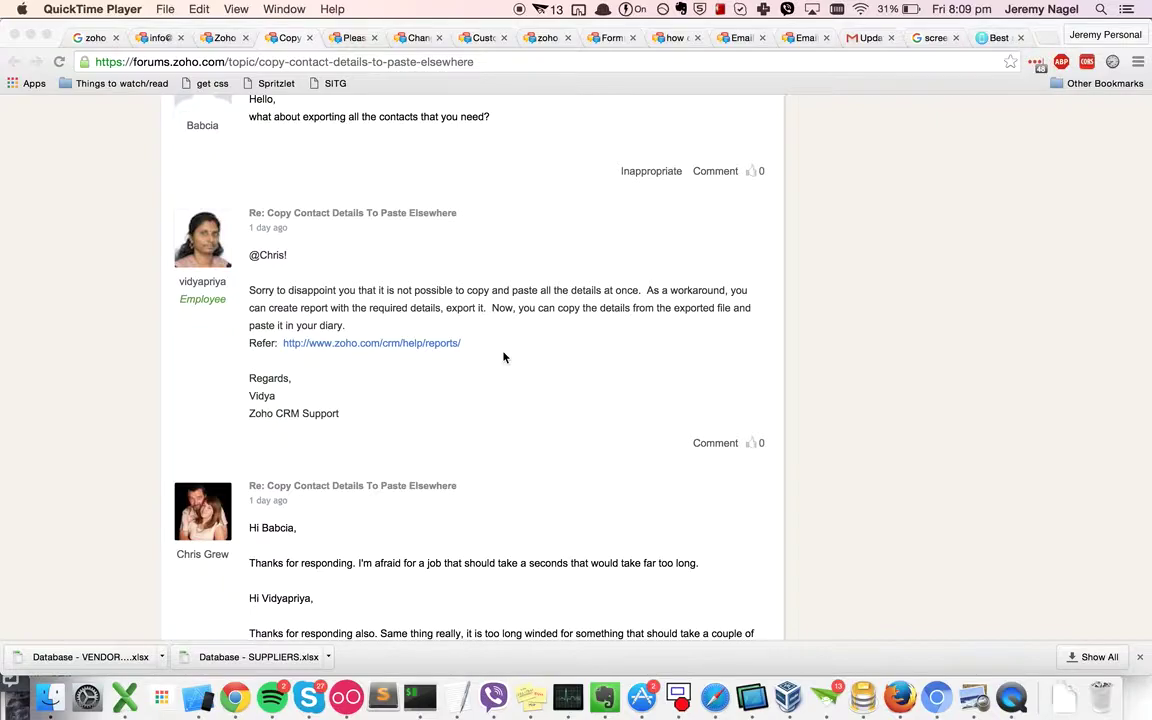
scroll(504, 357, "down", 7)
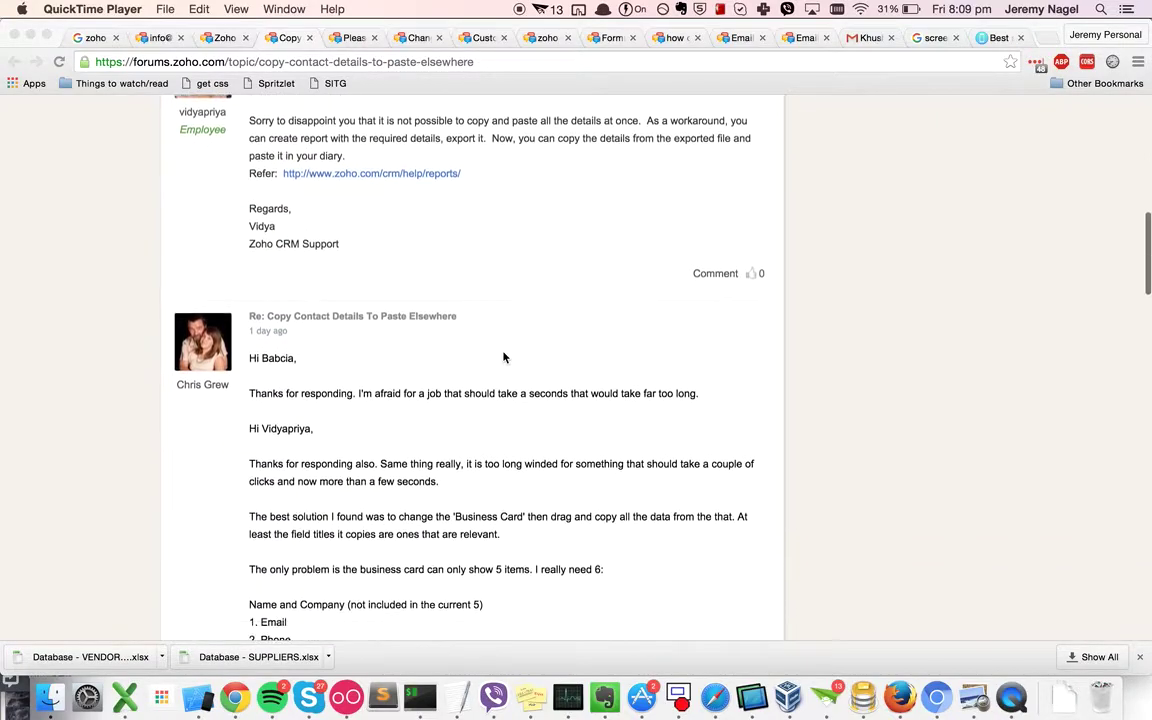
scroll(504, 357, "down", 2)
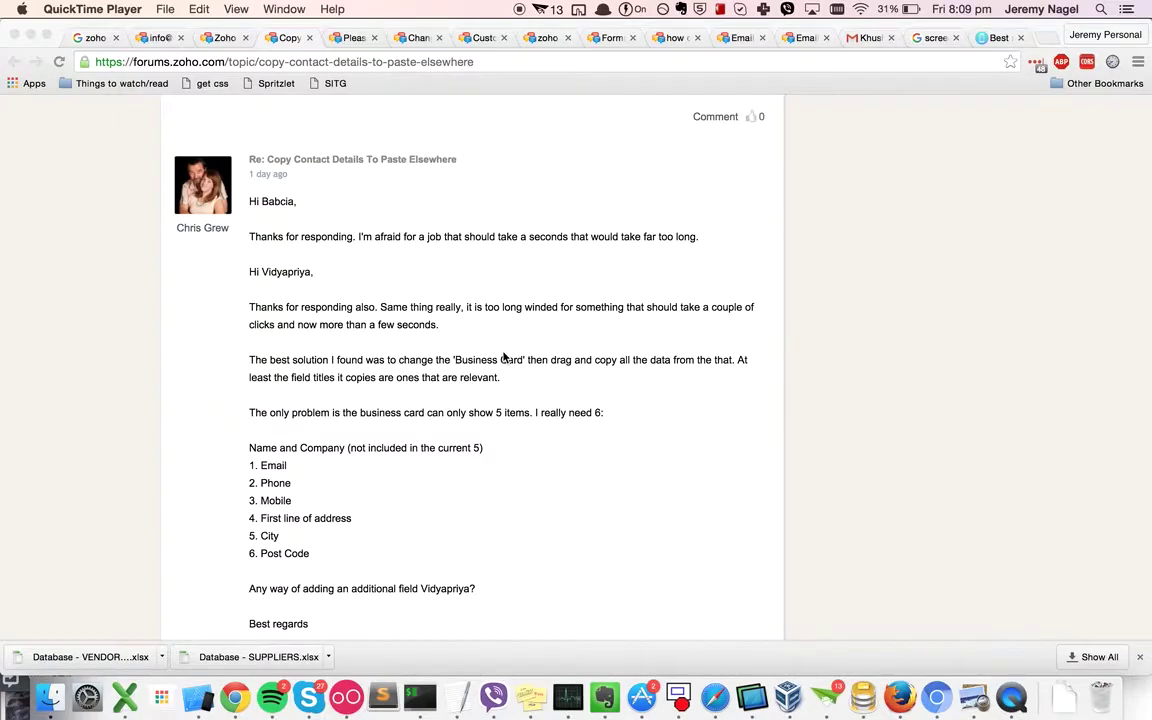
left_click(525, 64)
left_click_drag(311, 555, 215, 505)
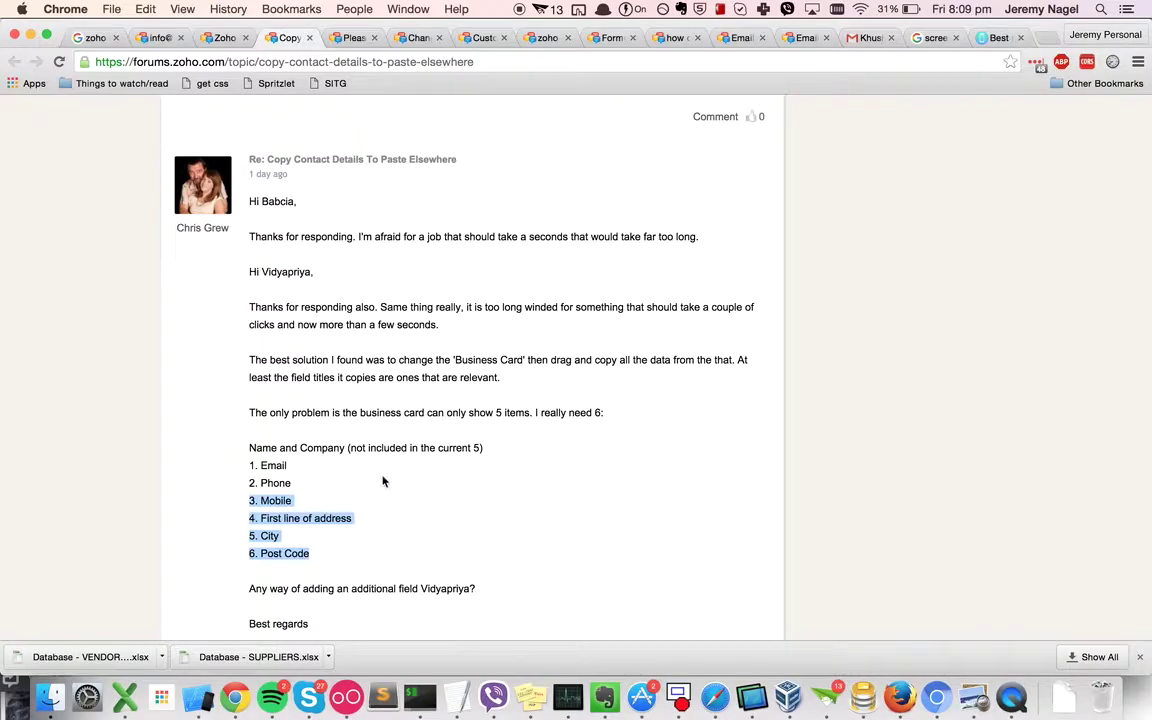
- Open crm.zoho.com in a new browser tab
key("super+t")
type("crm.zoho.com")
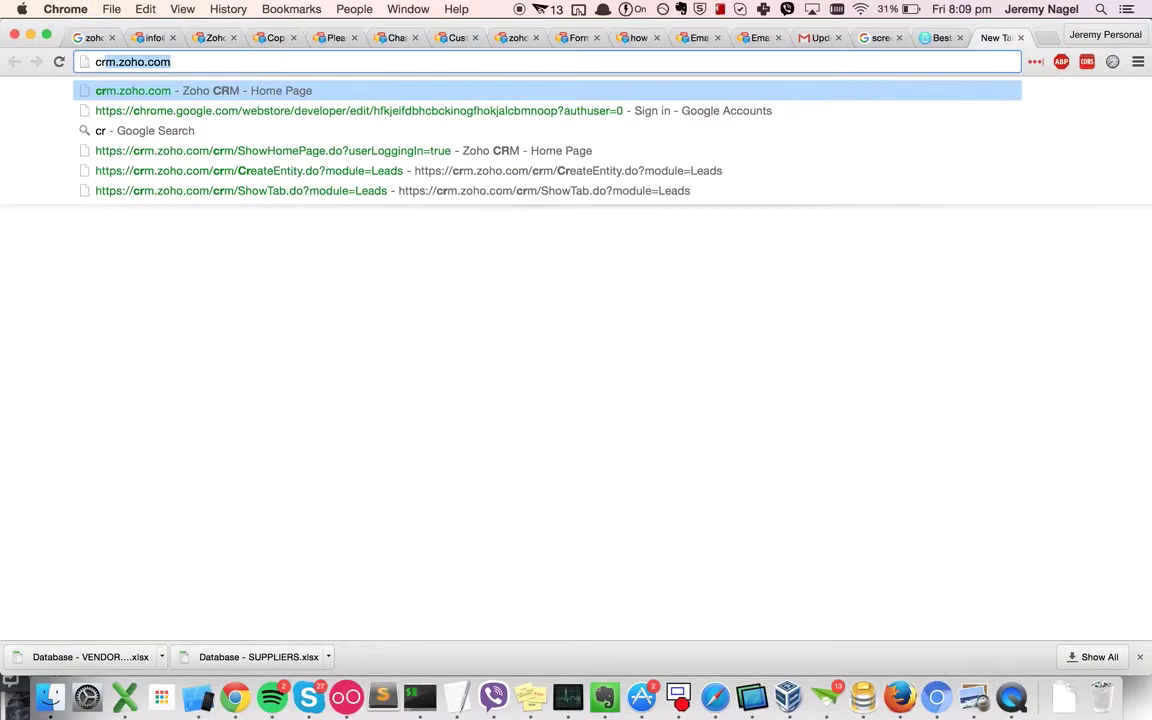
key("Return")
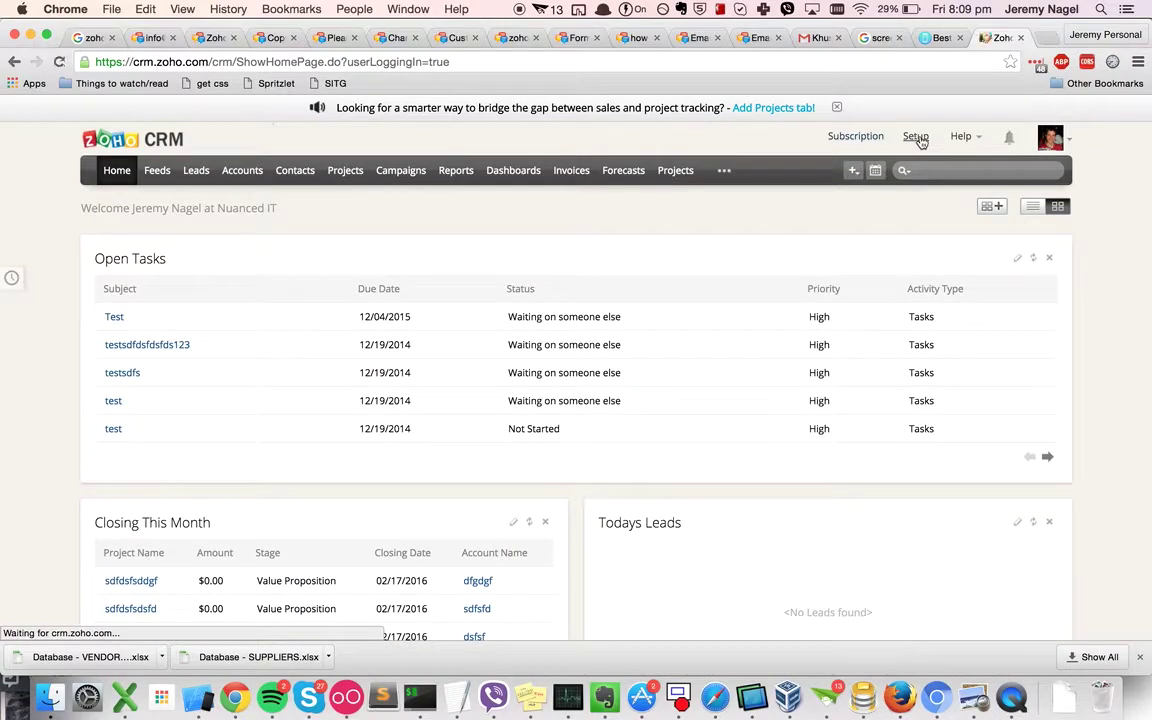
- Open the Leads module's layout for editing from the CRM's customization setup
left_click(916, 137)
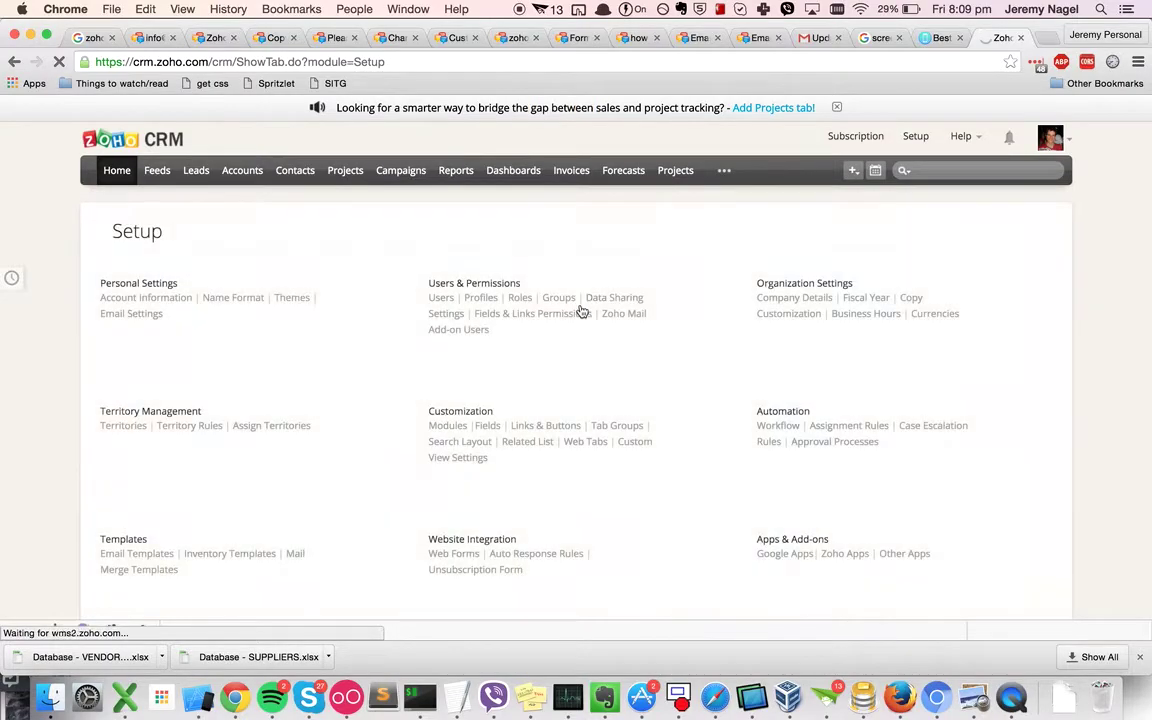
left_click(514, 436)
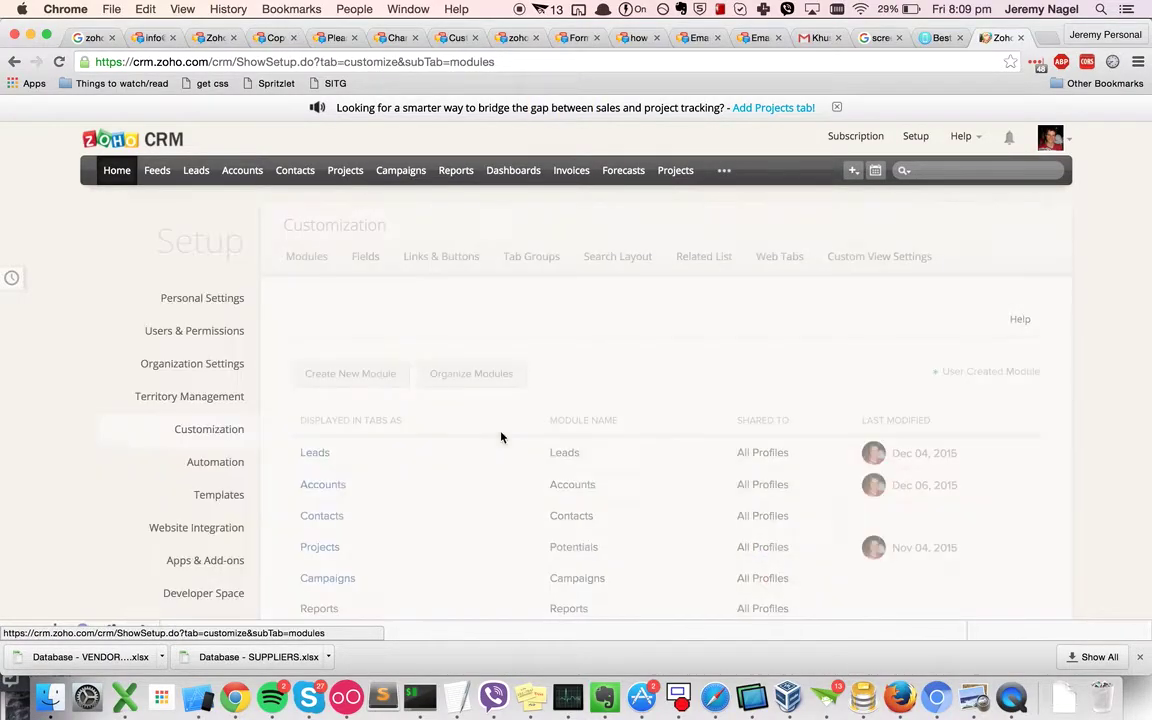
left_click(312, 452)
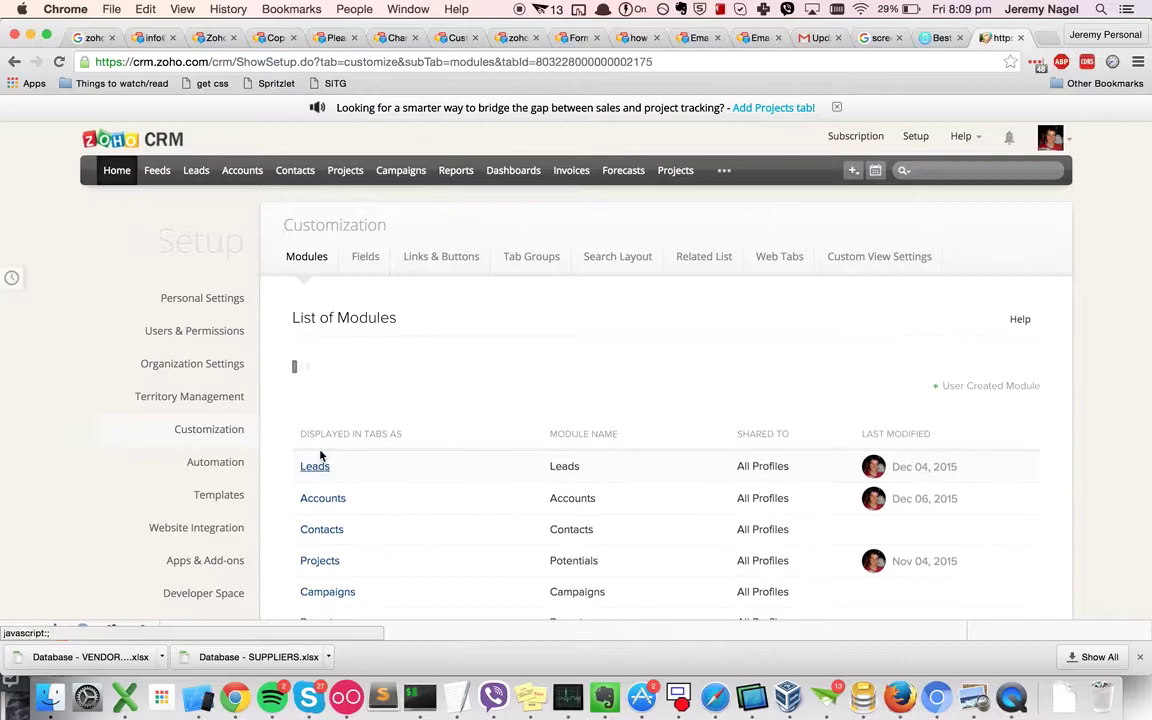
left_click(312, 467)
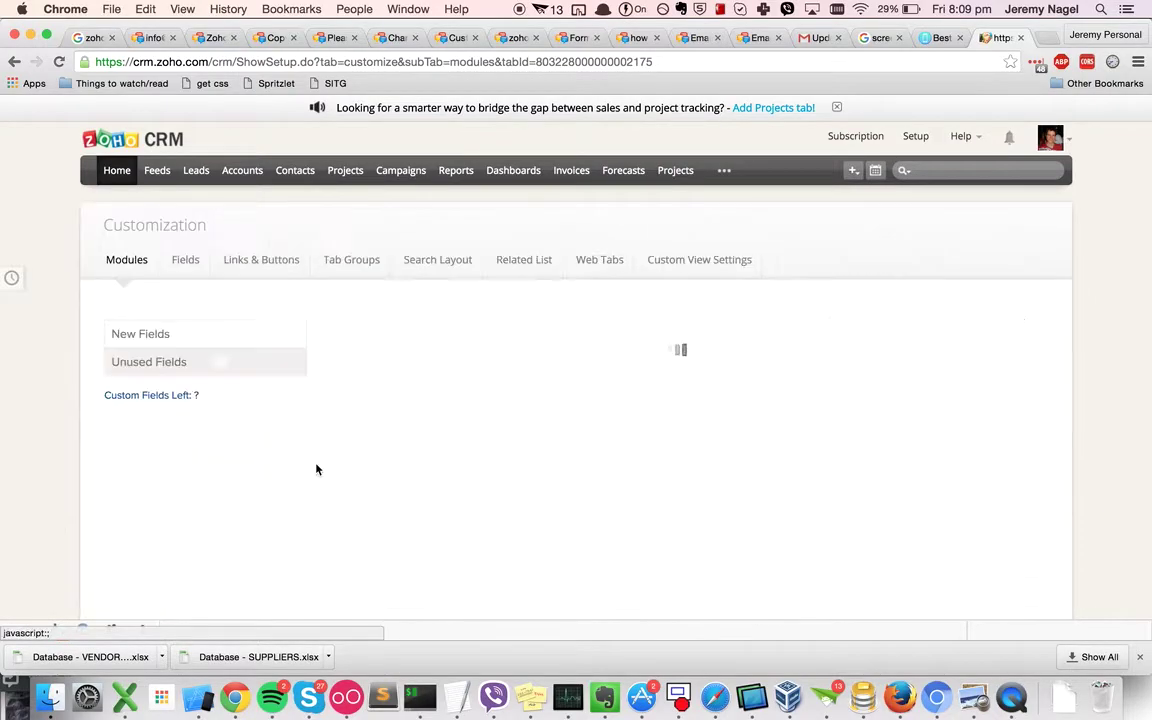
- Add a Formula field to the Leads layout and label it "All details"
scroll(172, 473, "down", 8)
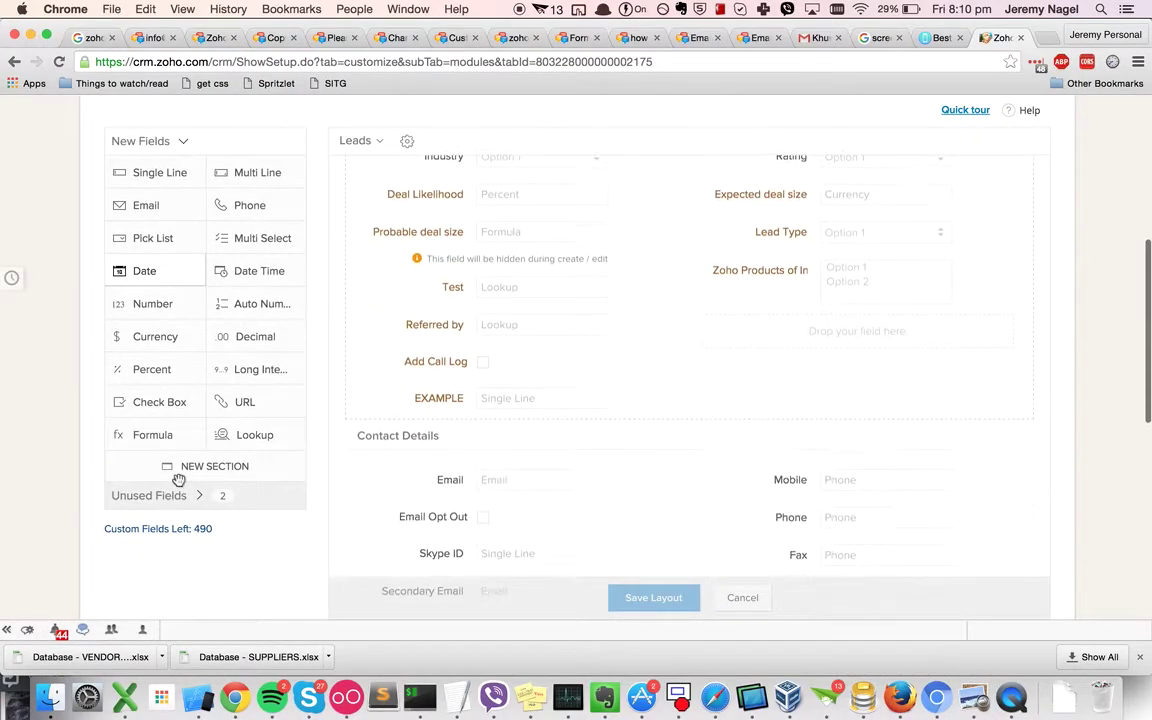
left_click_drag(172, 441, 450, 415)
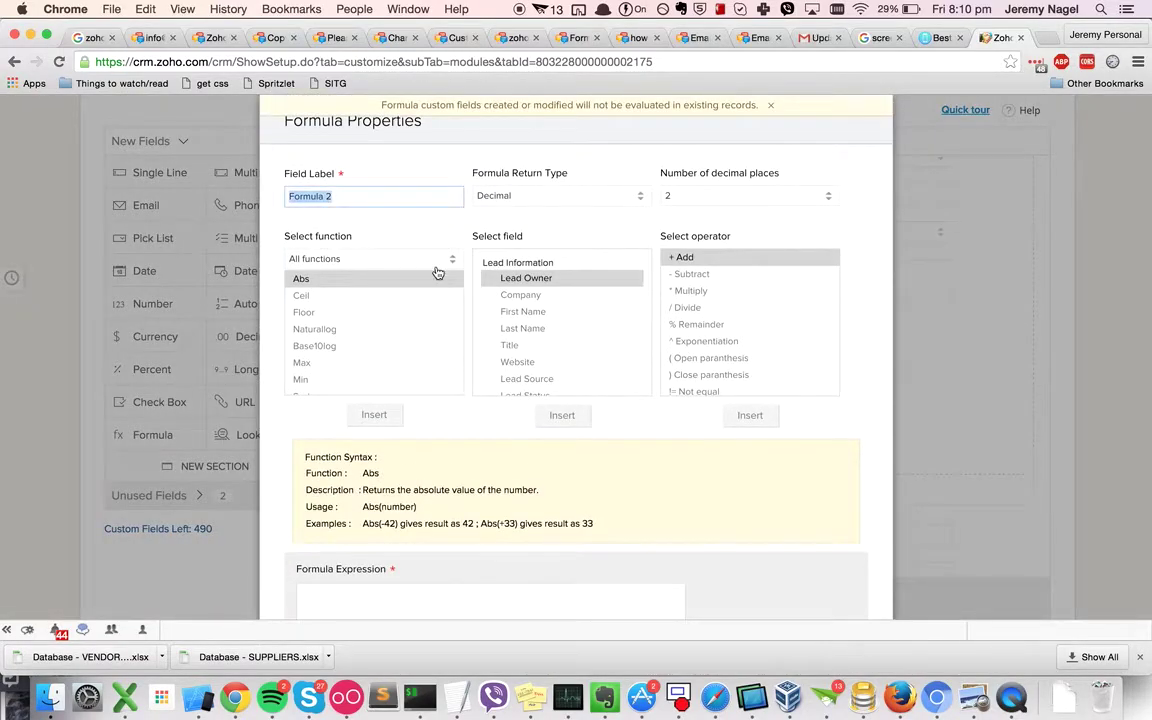
type("All details")
- Limit the formula's function list to String functions and set its return type to String
scroll(375, 460, "down", 2)
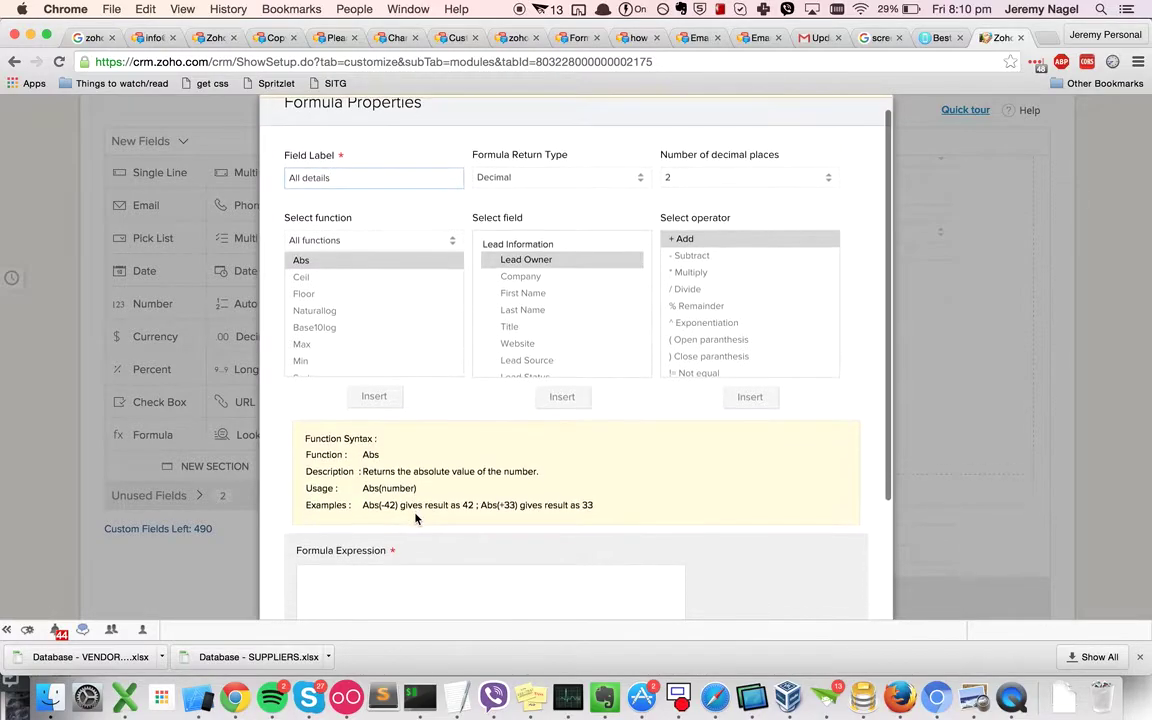
left_click(407, 232)
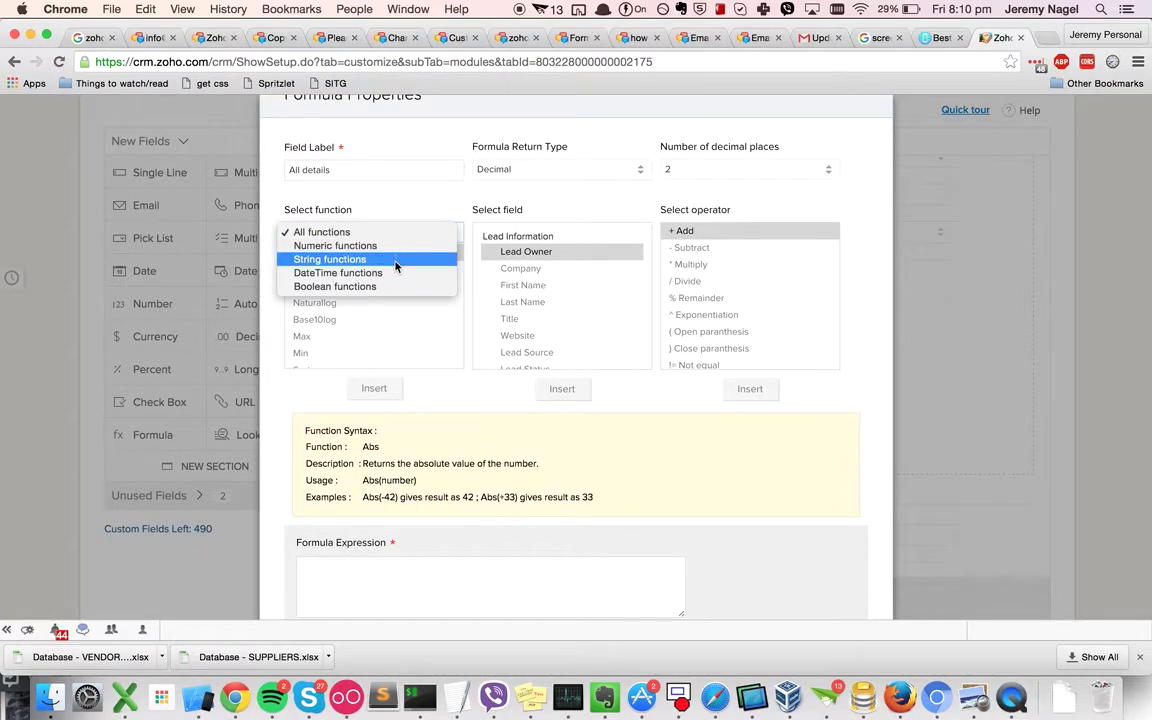
left_click(399, 259)
left_click(487, 166)
left_click(545, 197)
- Insert the Concat function into the formula expression with the lead's First Name field as its argument
left_click(346, 285)
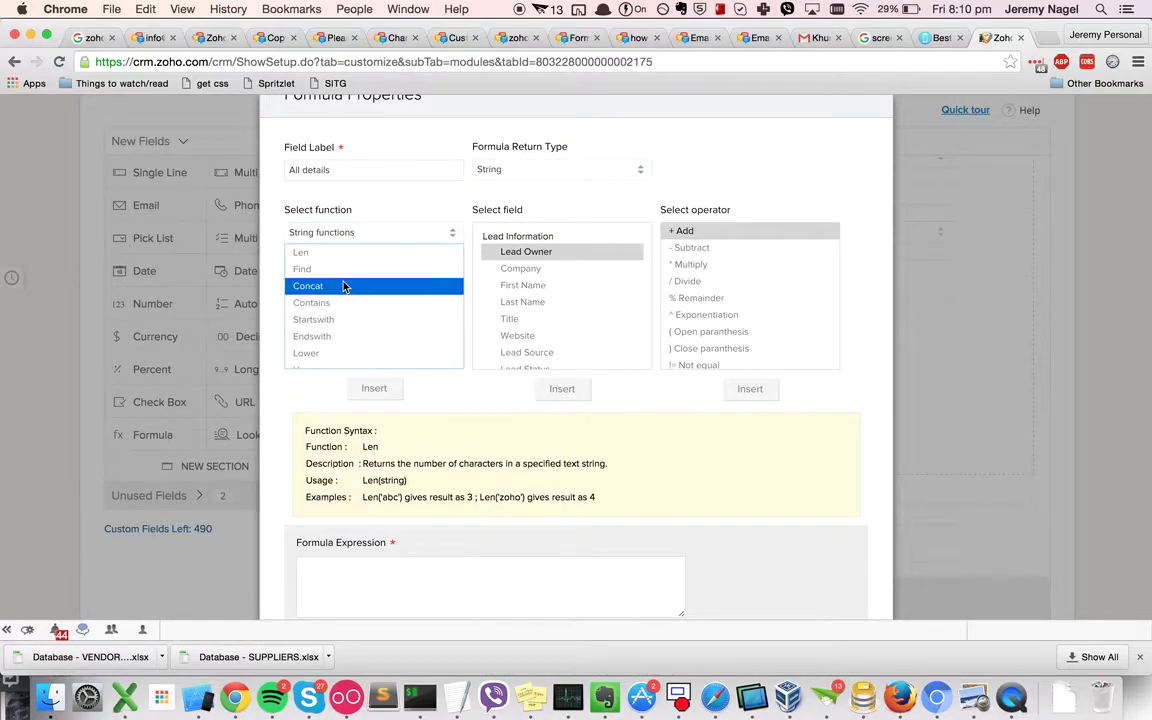
double_click(343, 287)
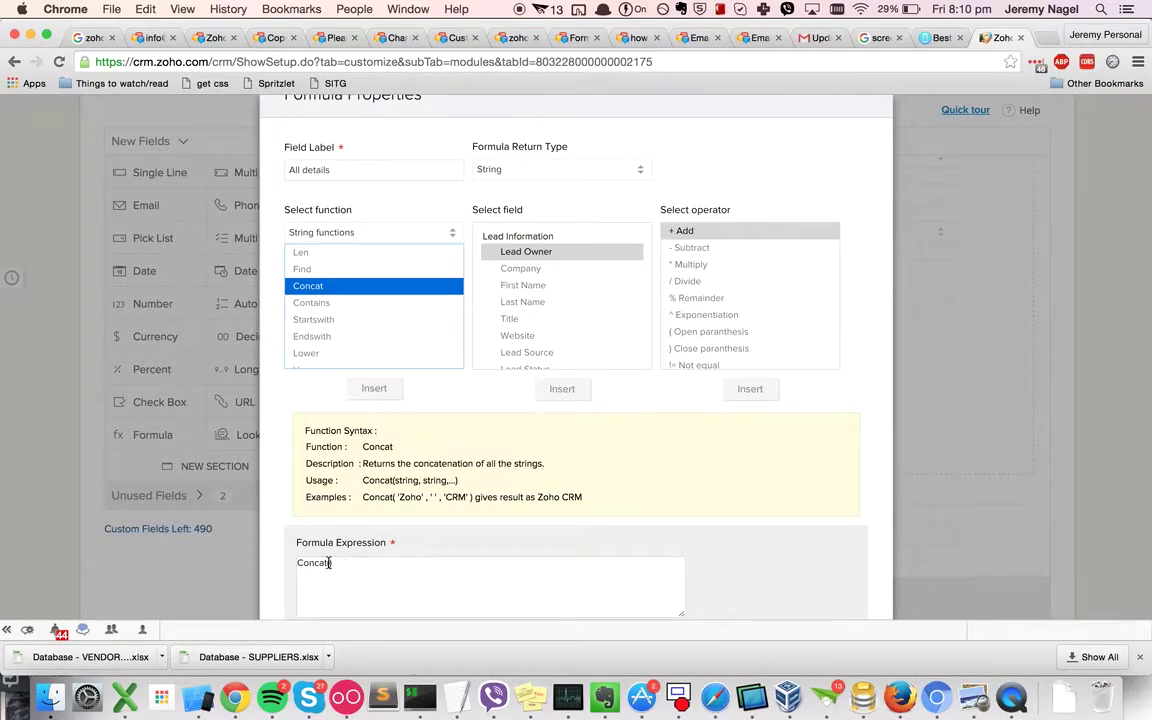
double_click(548, 287)
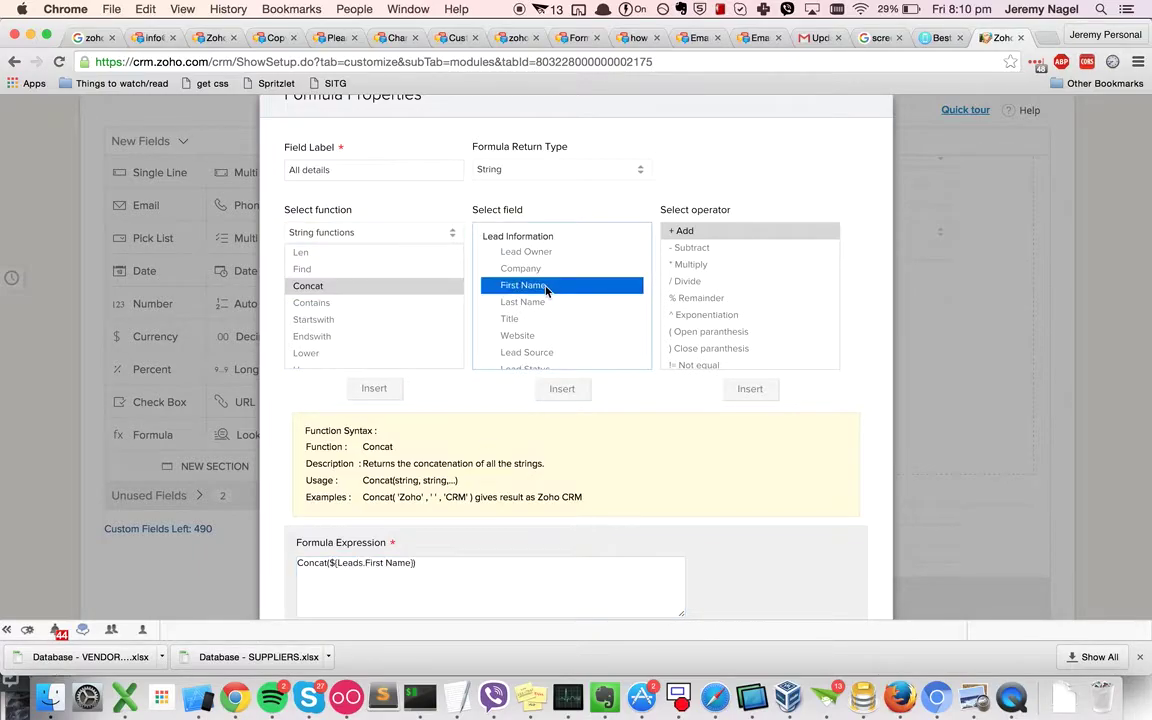
- Add the label text 'First Name: ' and a comma before the First Name field inside Concat
left_click(326, 563)
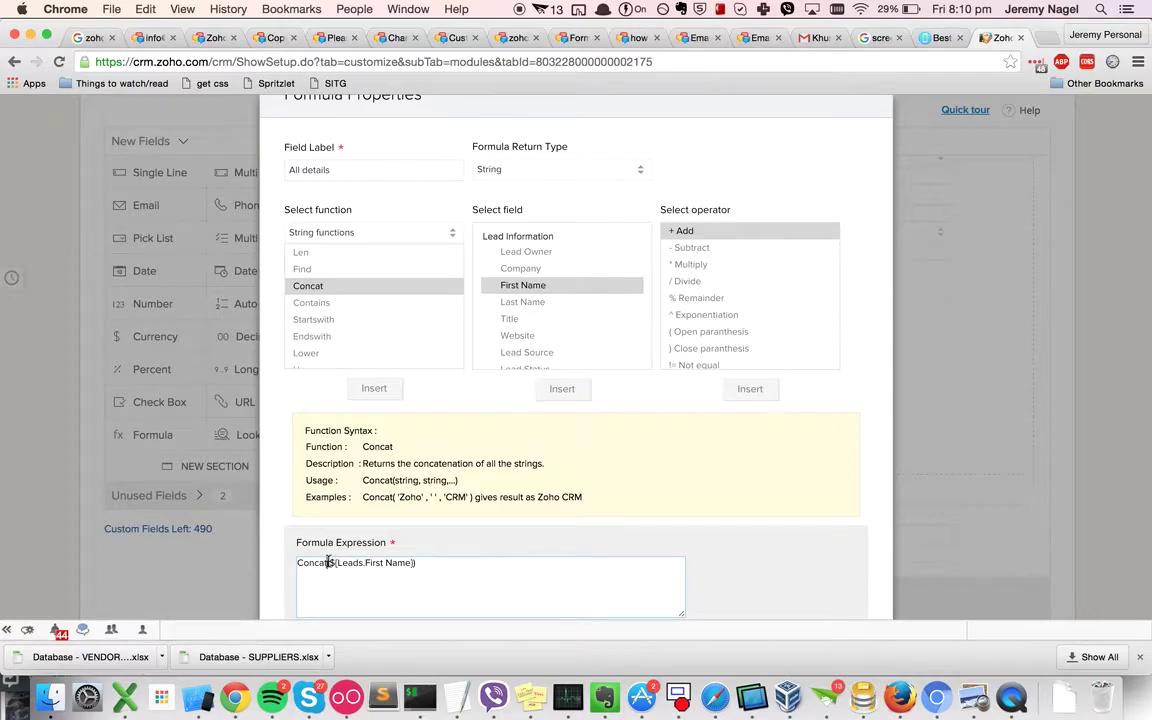
type("(")
type("'First Nae")
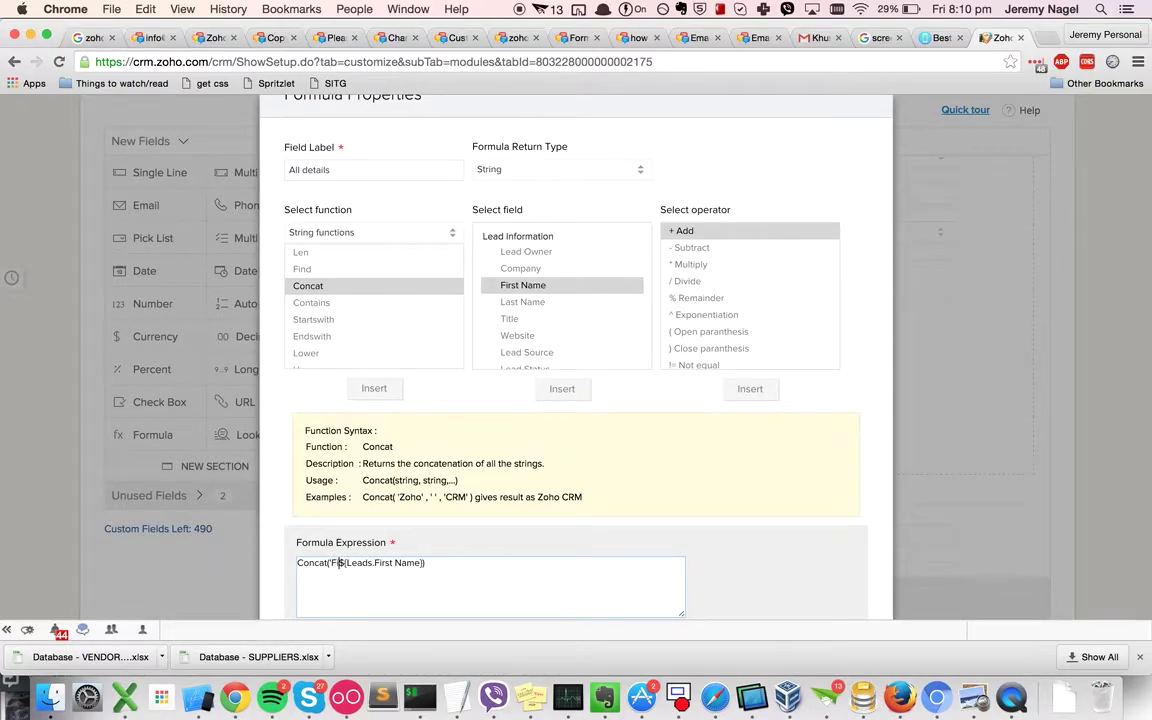
key("BackSpace")
type("me")
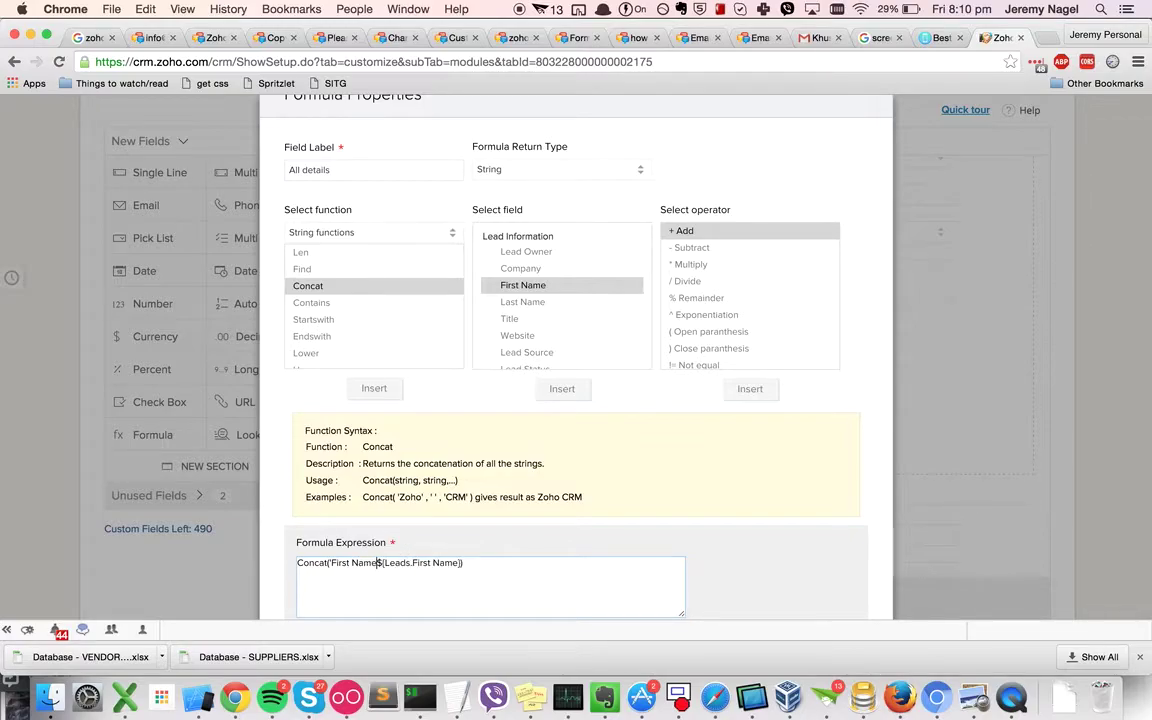
type(":',")
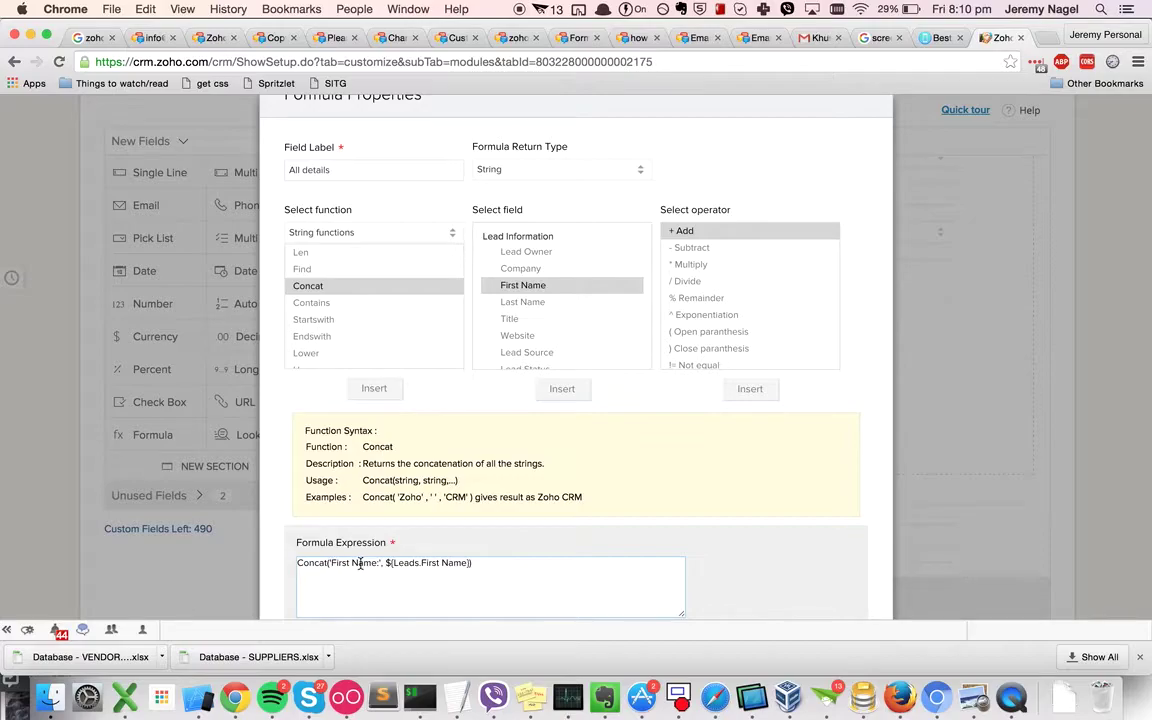
key("Left")
key("Left")
key("Left")
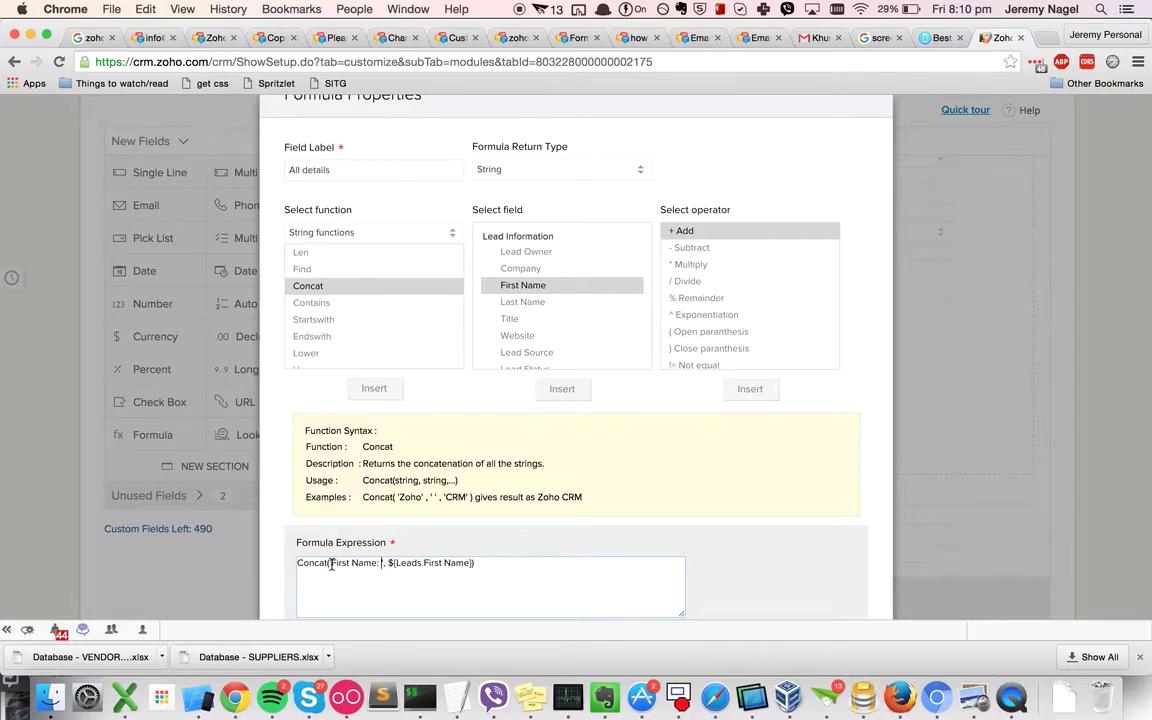
- Duplicate the First Name label and field inside Concat after a comma, and relabel the copy ' Last Name: '
left_click_drag(330, 565, 472, 569)
key("ctrl+c")
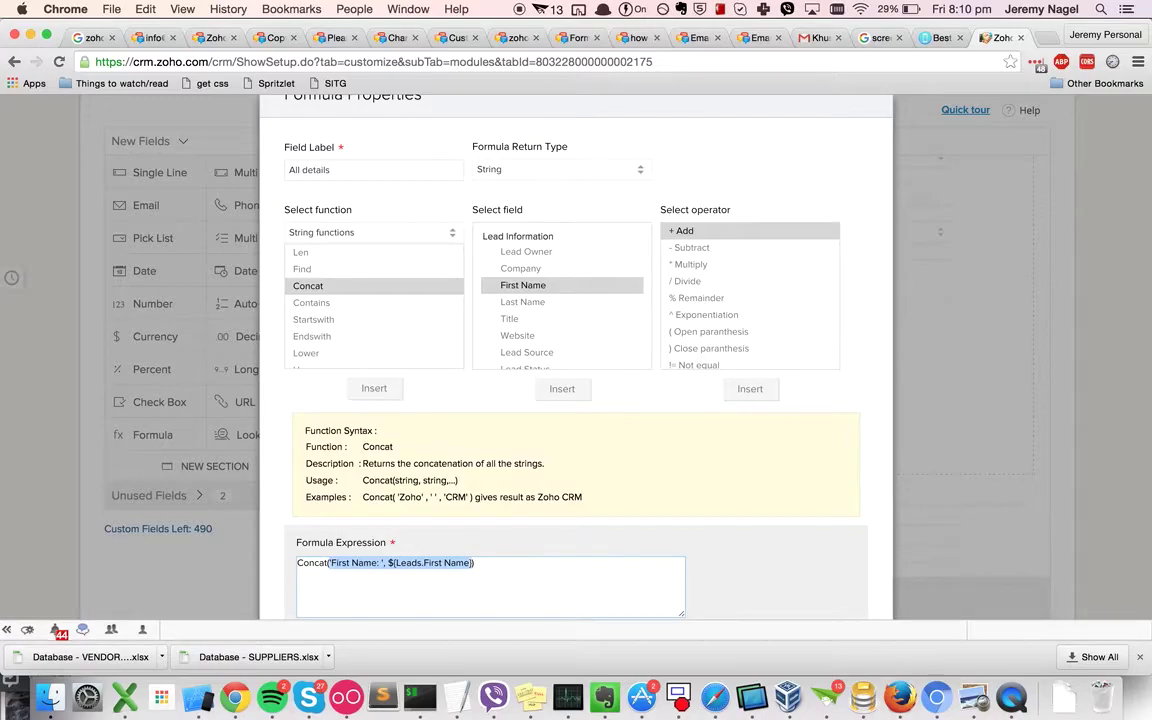
left_click(473, 563)
type(",")
key("ctrl+v")
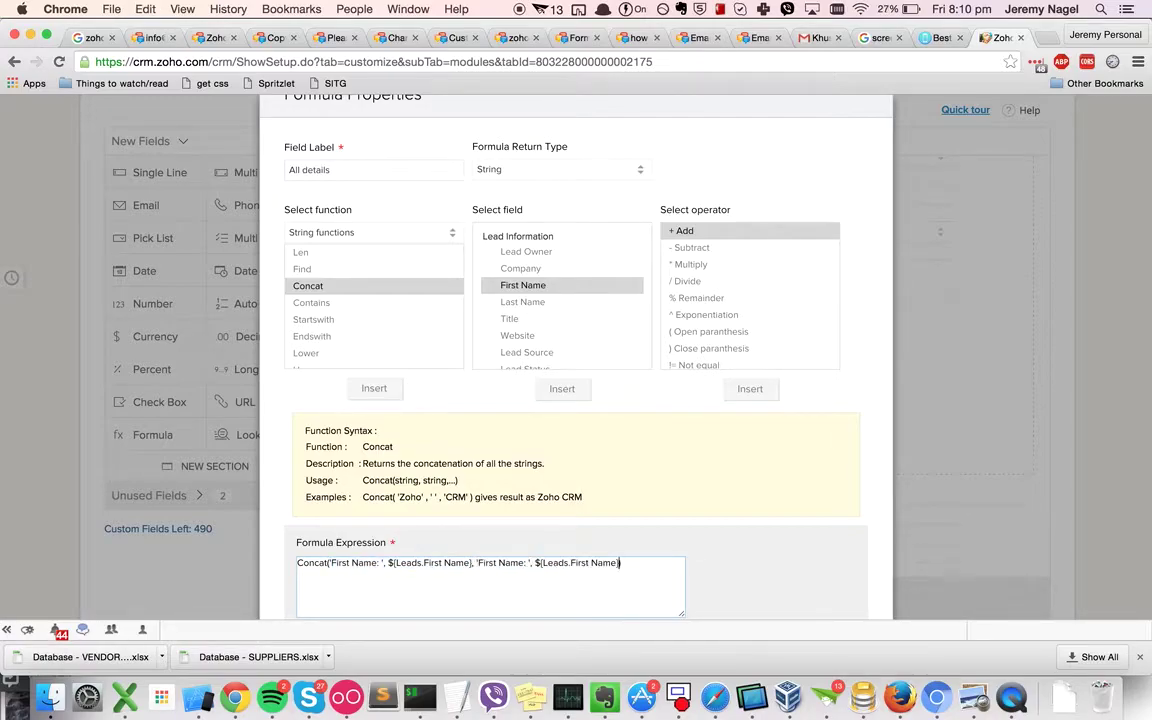
double_click(487, 563)
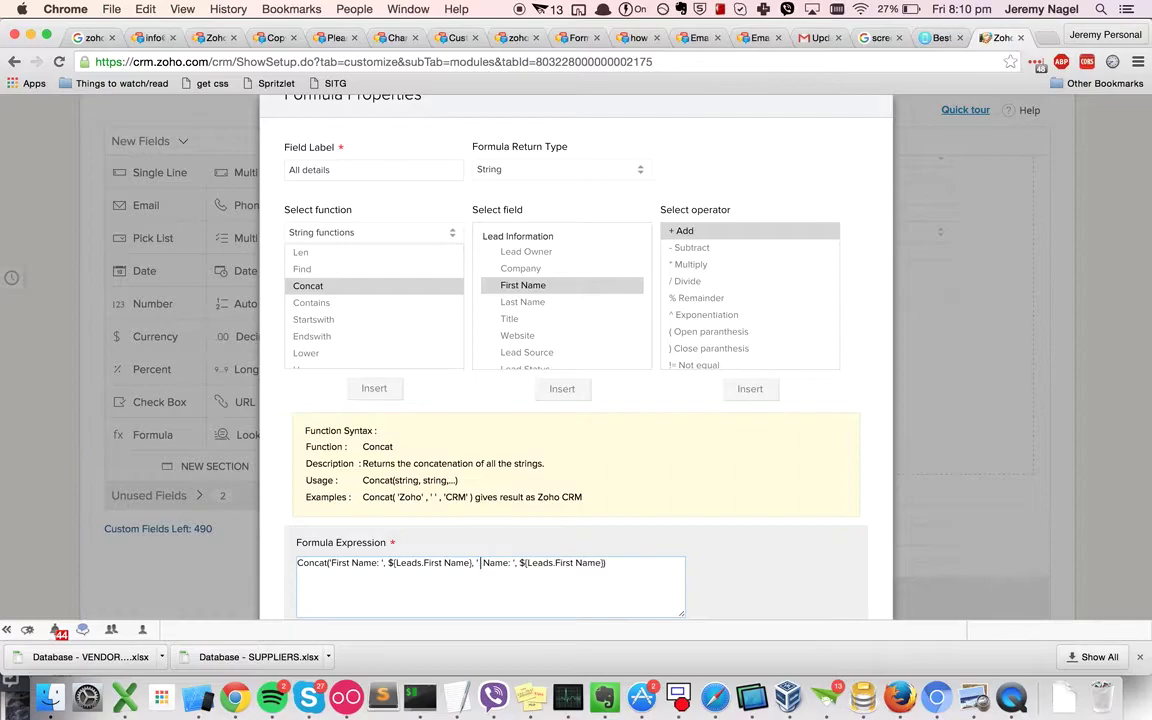
type("Last")
- Append another comma-separated copy of the 'First Name: ' label and field as the third pair in Concat
left_click(620, 563)
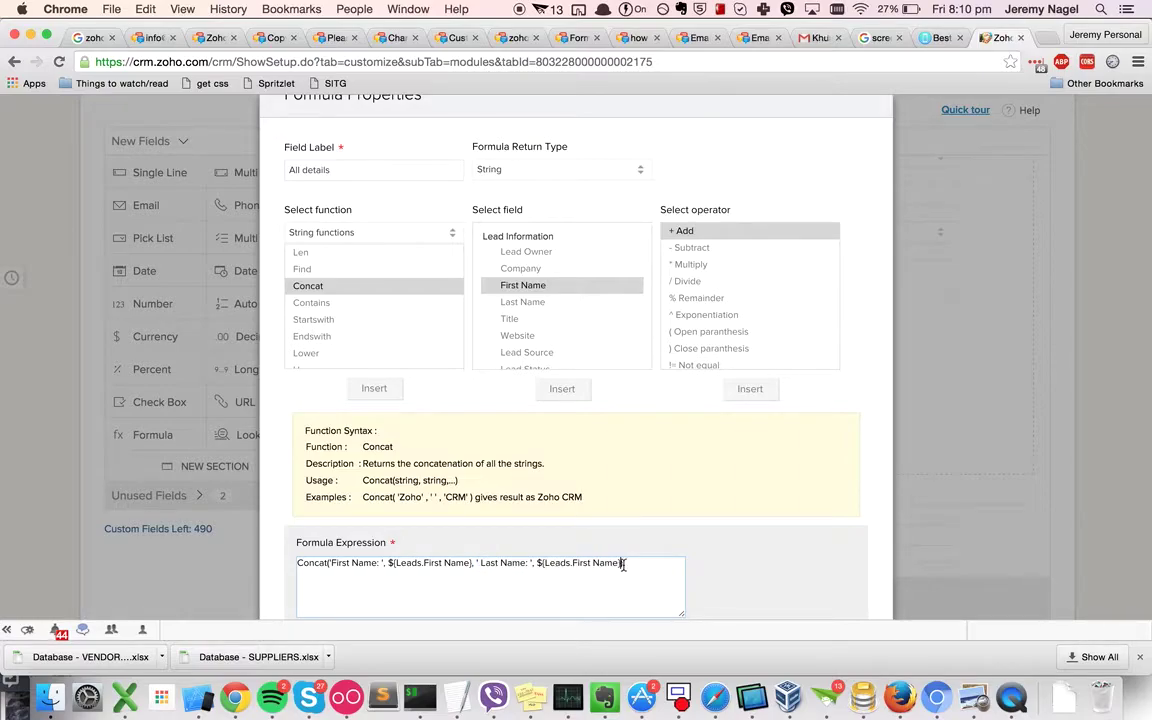
type(",")
key("super+v")
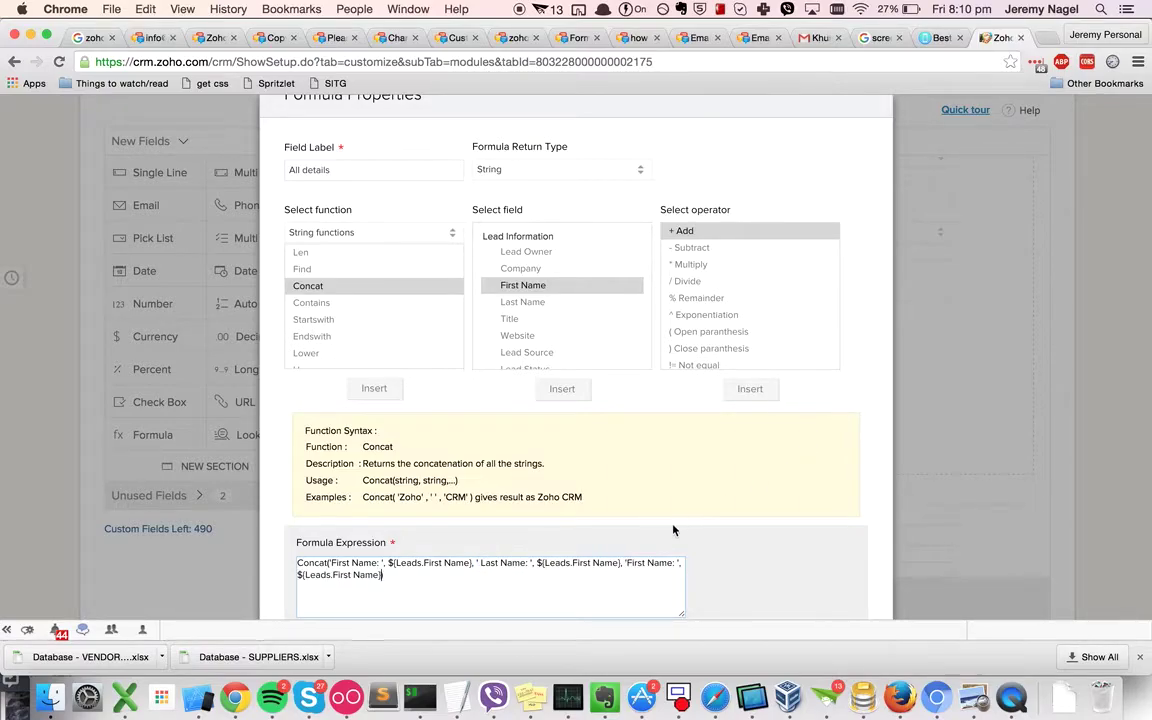
- Change the third pair's label to ' Mobile: ' and its field reference to ${Leads.Mobile}
scroll(555, 323, "down", 3)
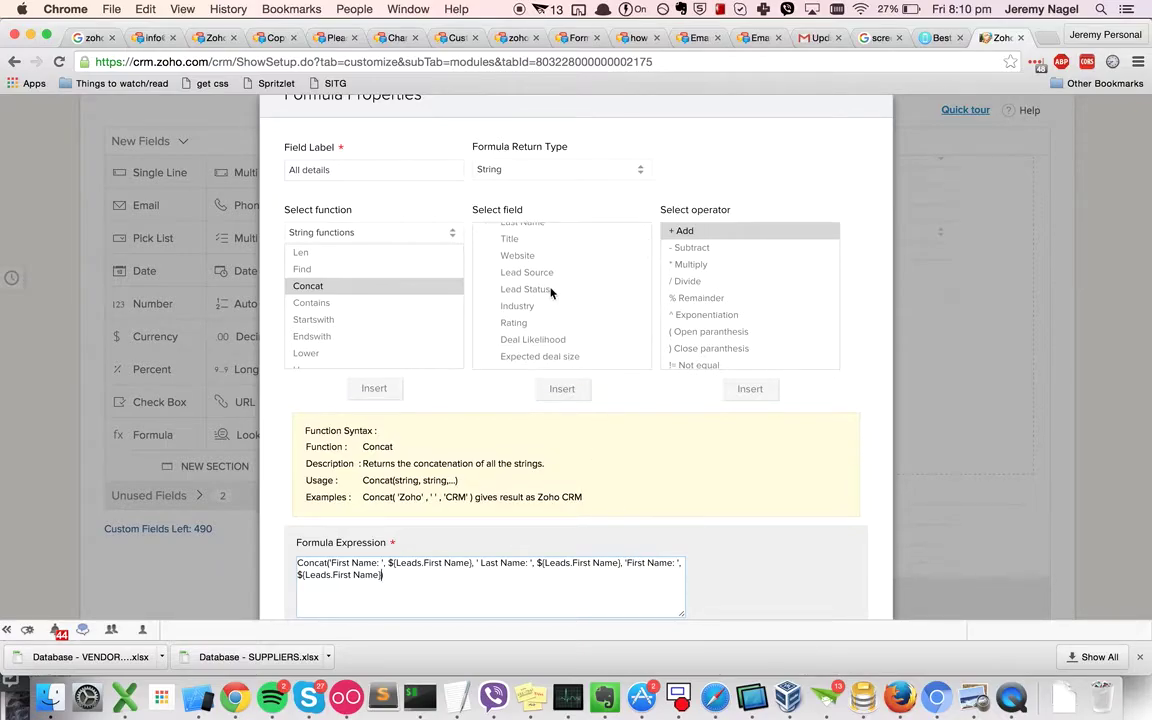
scroll(551, 293, "down", 5)
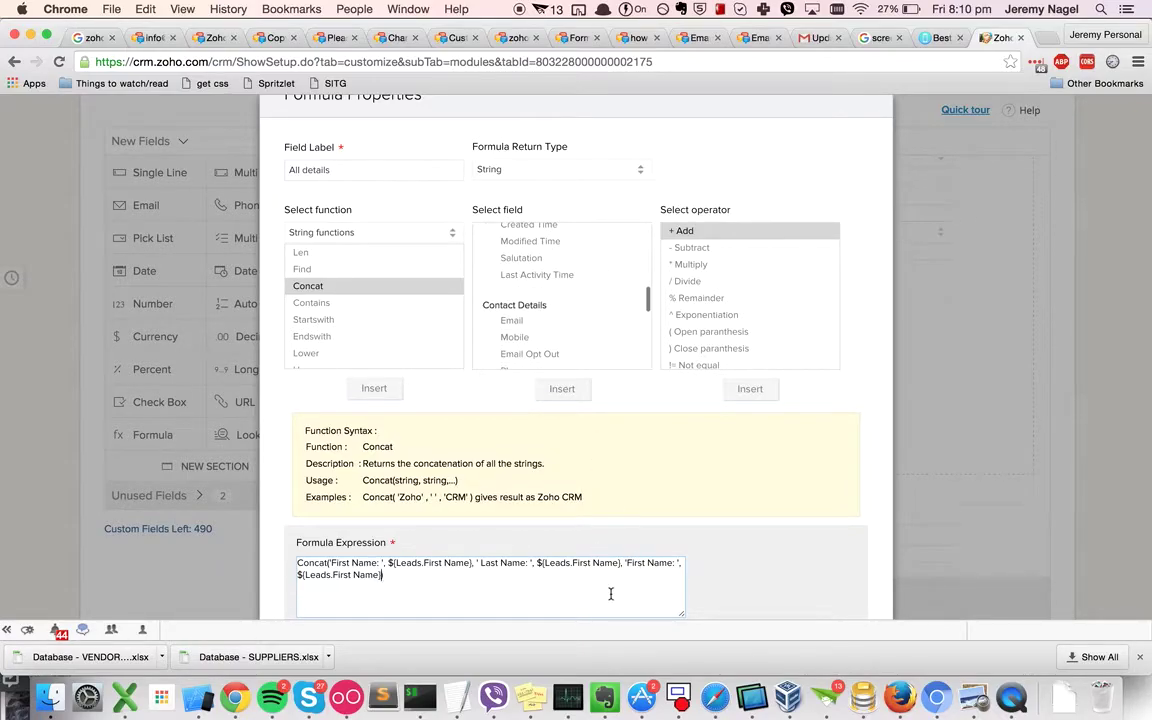
double_click(635, 563)
key("shift+Right")
key("shift+Right")
key("shift+Right")
key("shift+Right")
key("shift+Right")
key("shift+Right")
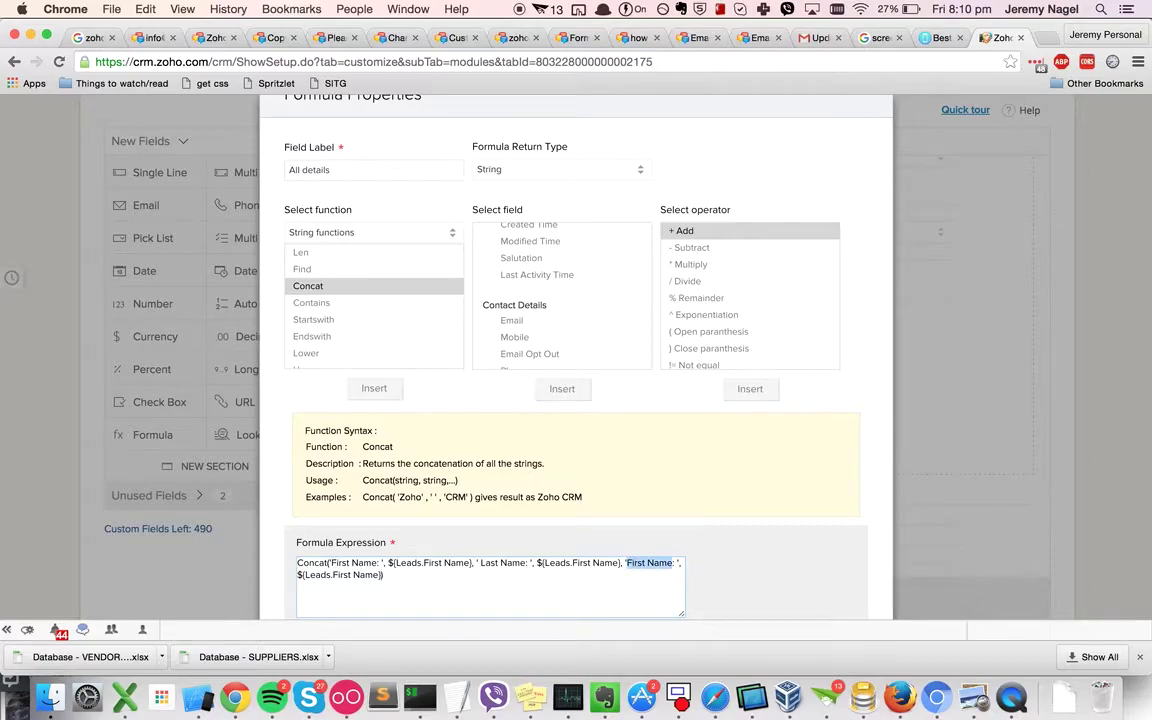
type("Mobile:")
left_click_drag(383, 575, 358, 575)
key("BackSpace")
key("BackSpace")
key("BackSpace")
key("BackSpace")
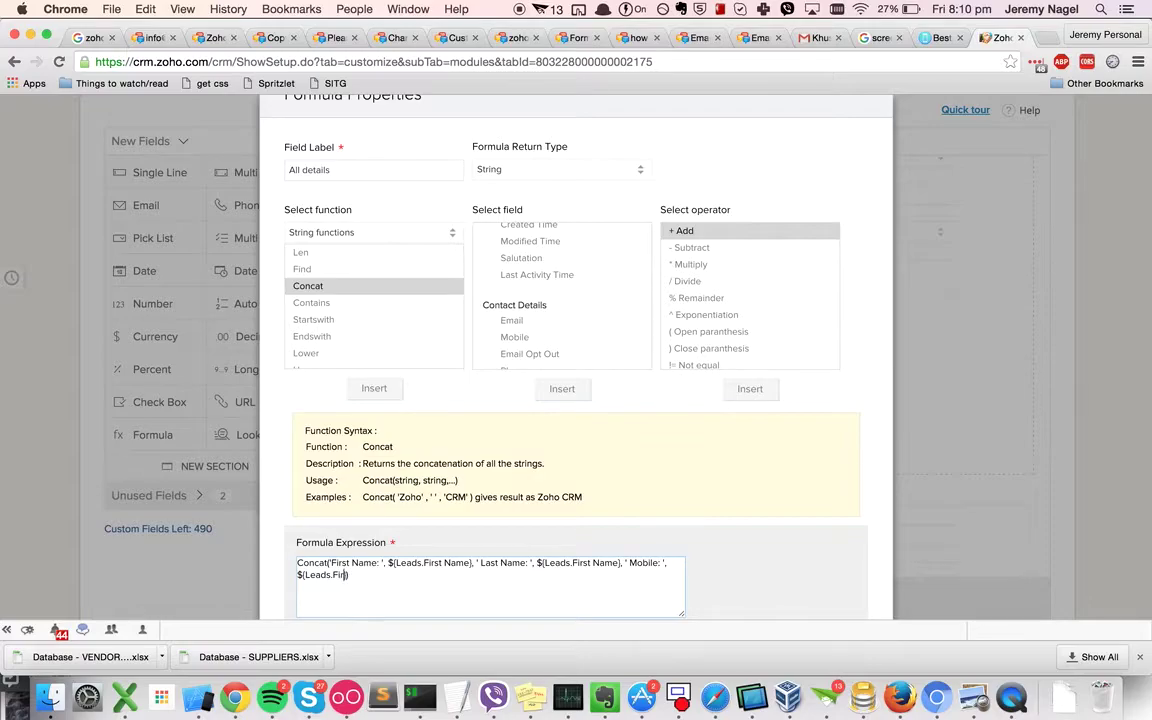
type("Mobile")
- Append a fourth copy of the First Name label and field after the Mobile pair, and relabel it ' Address: '
type("'First Name: ', $(Leads.First Name)")
double_click(379, 575)
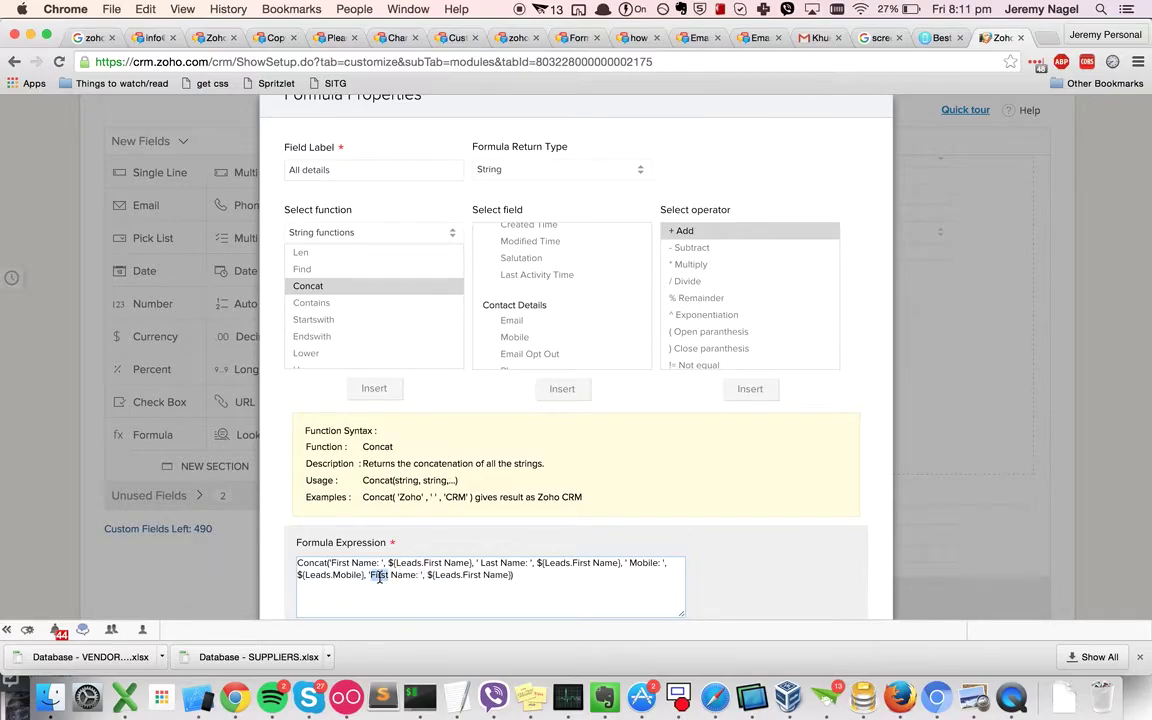
key("BackSpace")
double_click(392, 575)
type("Address")
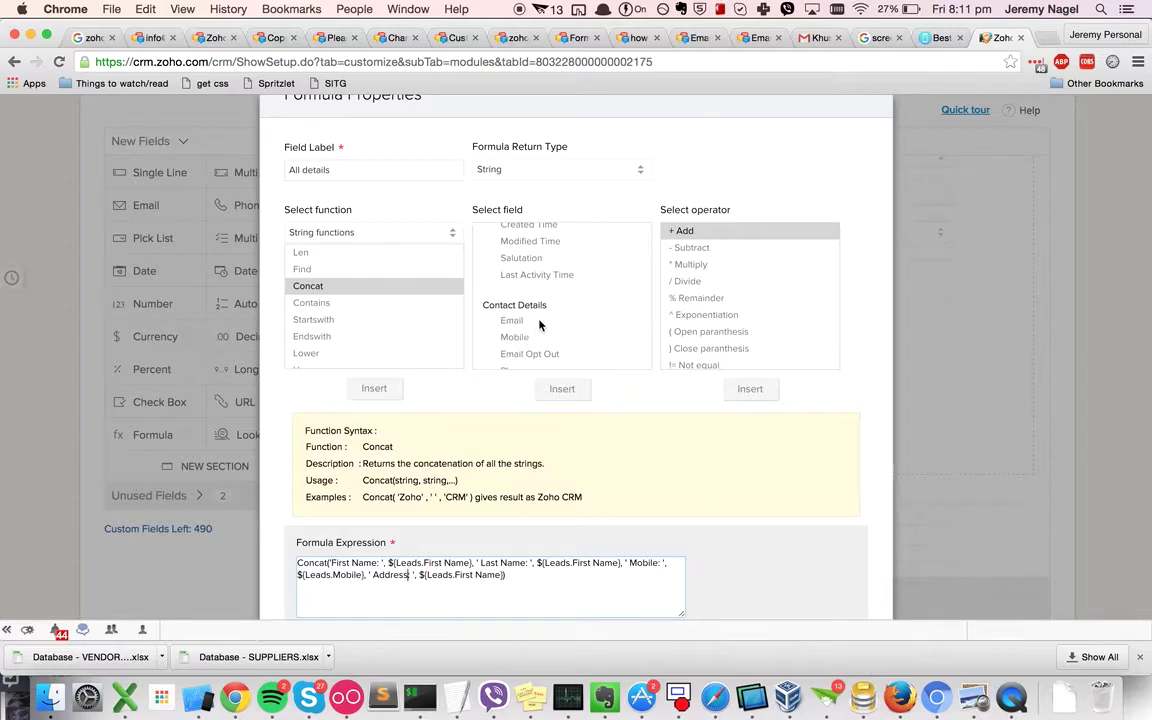
- Replace the First Name reference after the ' Address: ' label with ${Leads.Street}, followed by a comma
scroll(540, 318, "down", 5)
type(":")
left_click_drag(419, 575, 500, 575)
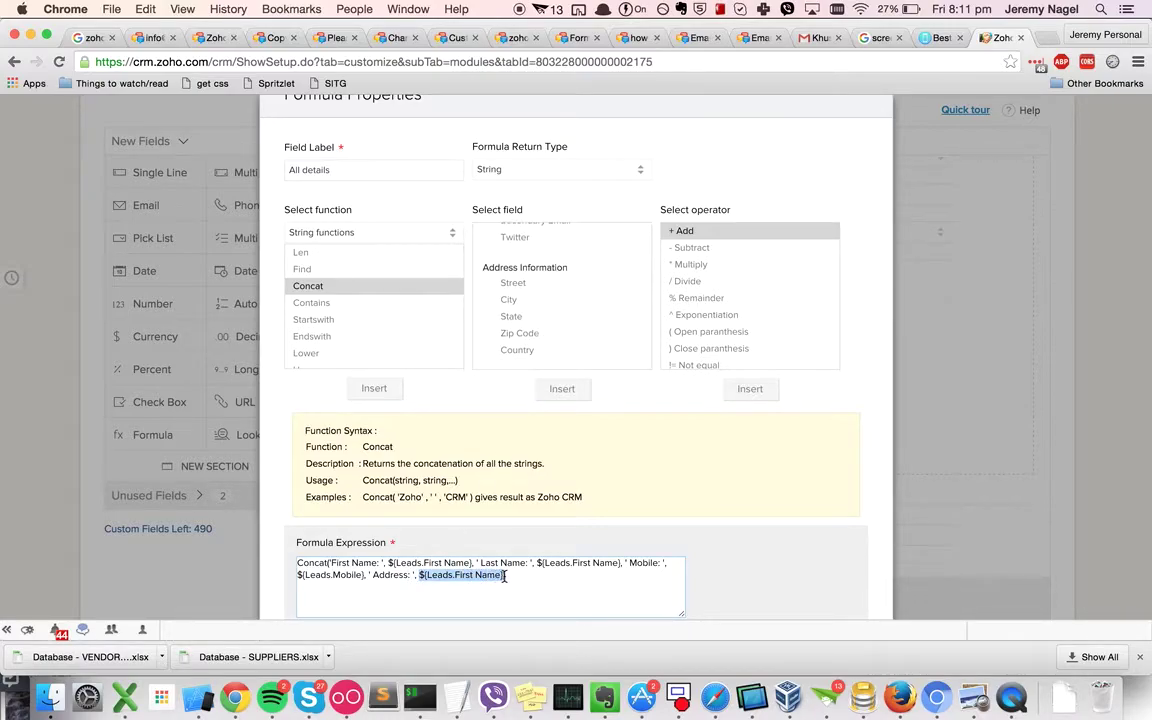
key("BackSpace")
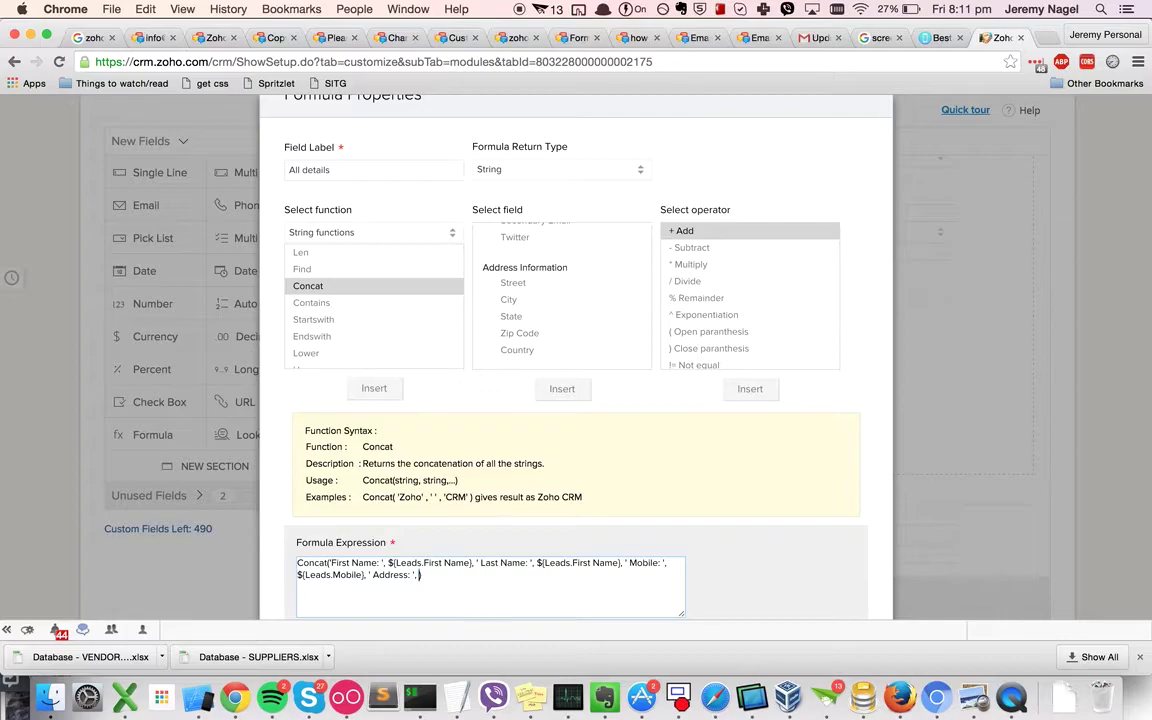
double_click(520, 284)
left_click(478, 585)
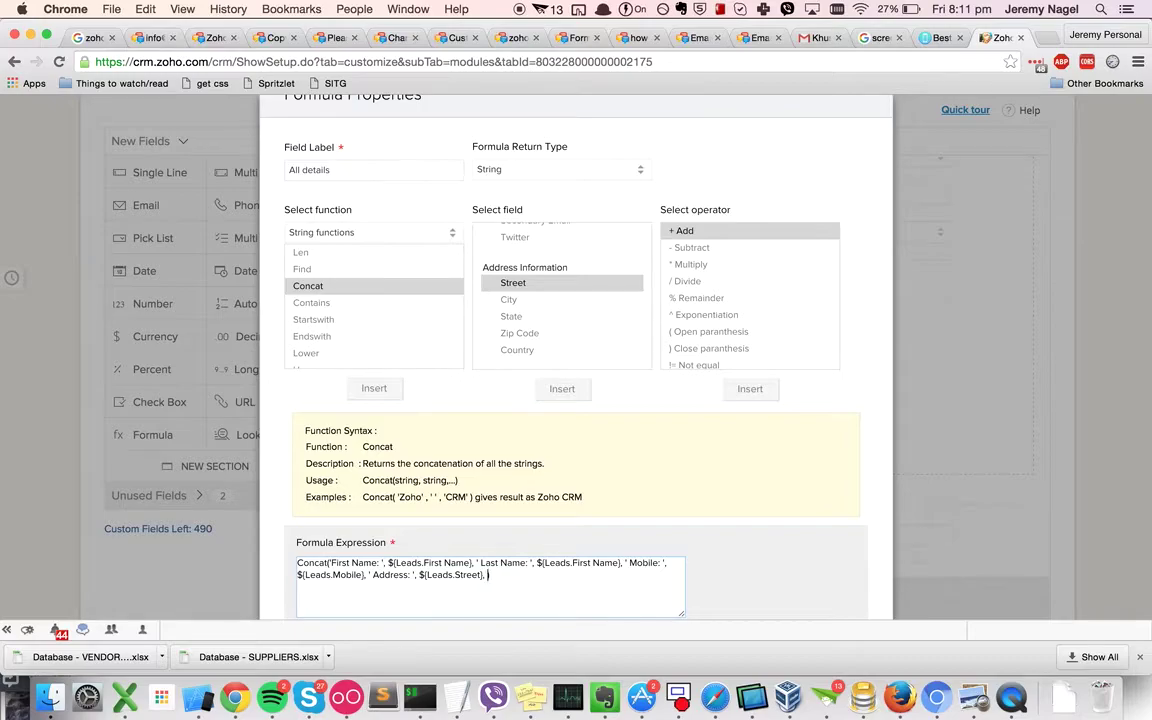
- Append ${Leads.City} and ${Leads.Zip Code} after the Street reference in Concat, each preceded by a ' ' separator
type("',")
left_click(560, 300)
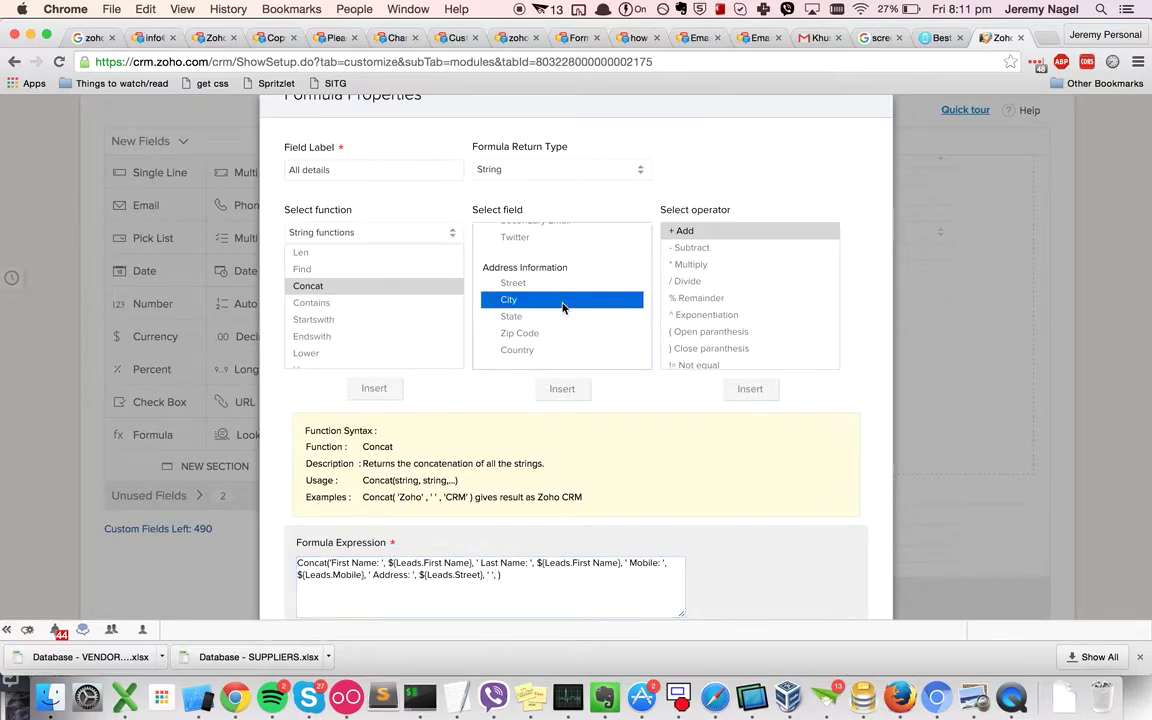
left_click(566, 388)
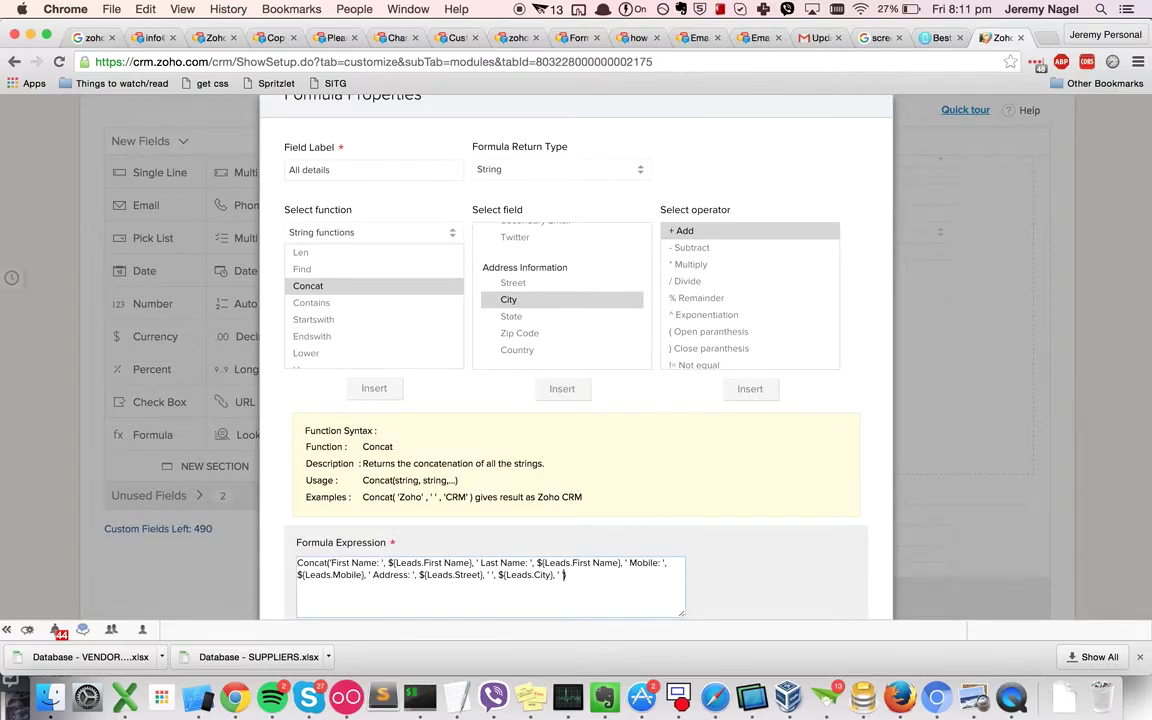
left_click(538, 336)
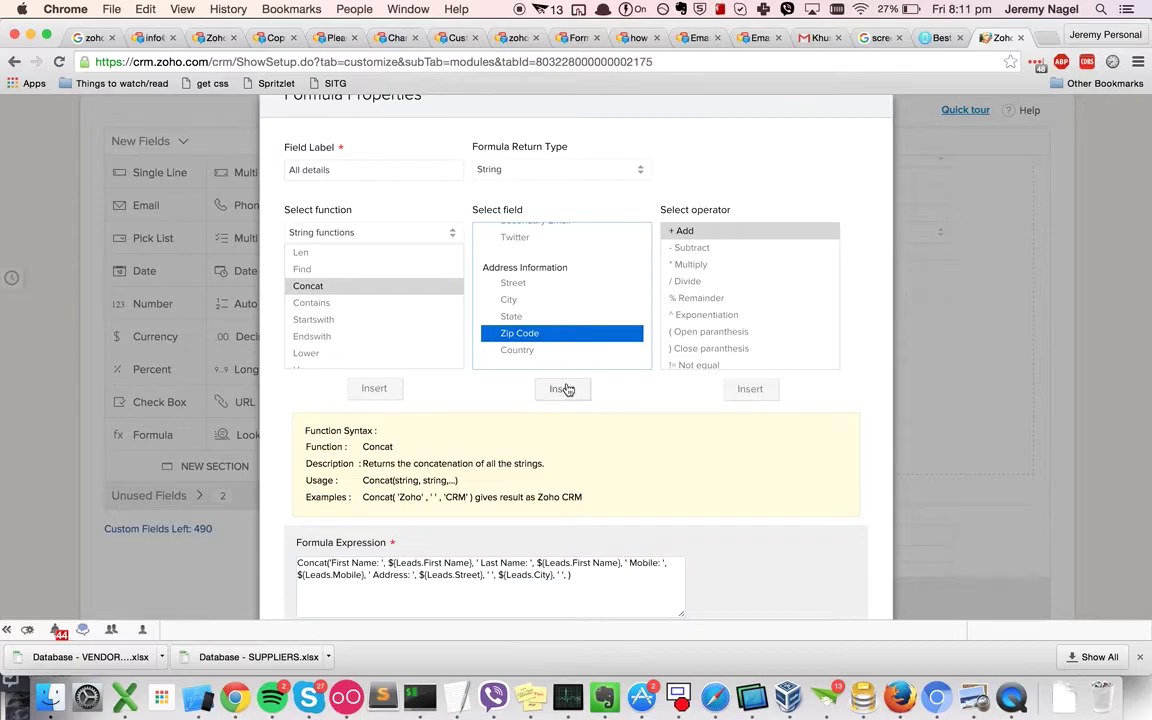
left_click(561, 388)
- Confirm the All details formula field and save the Leads layout
scroll(714, 558, "down", 3)
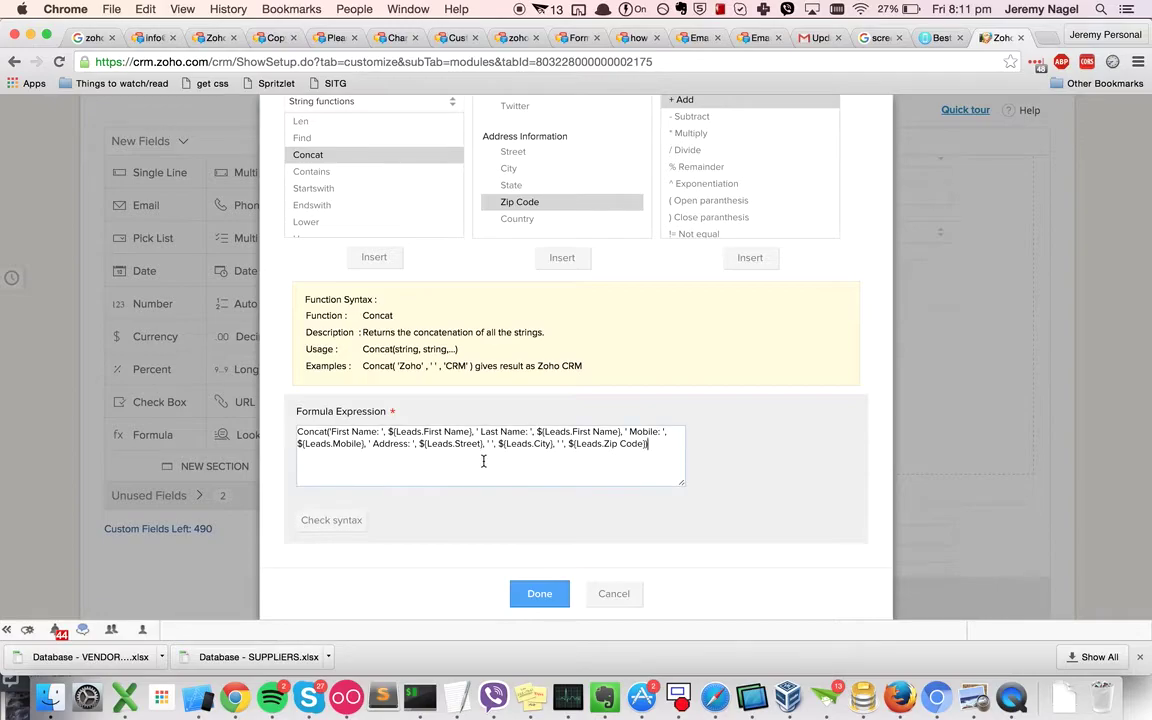
left_click(530, 595)
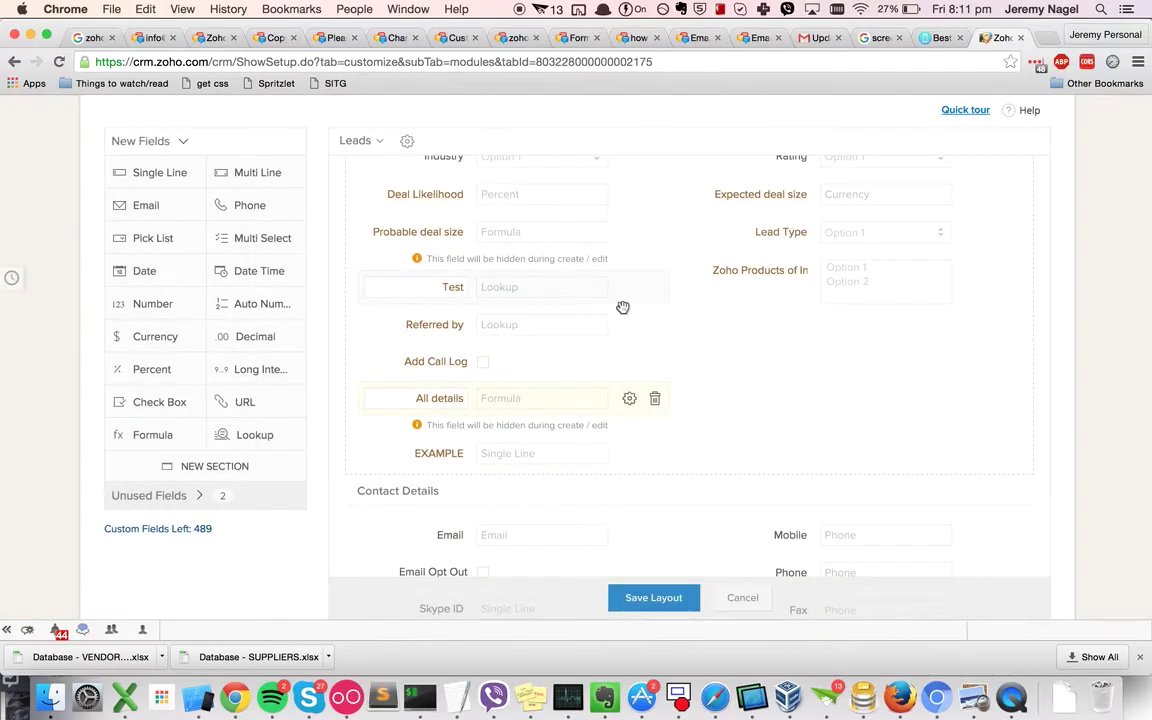
left_click(670, 601)
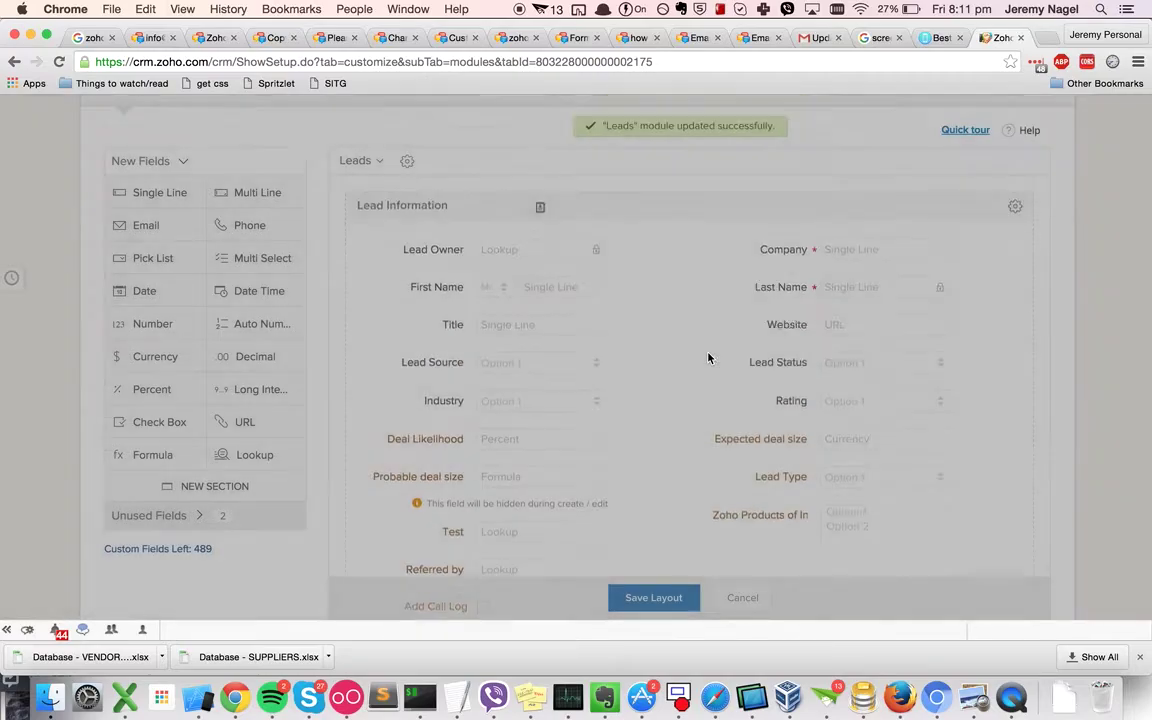
- Start a new lead with company sfdsfdsf and fill in placeholder first and last names
left_click(186, 170)
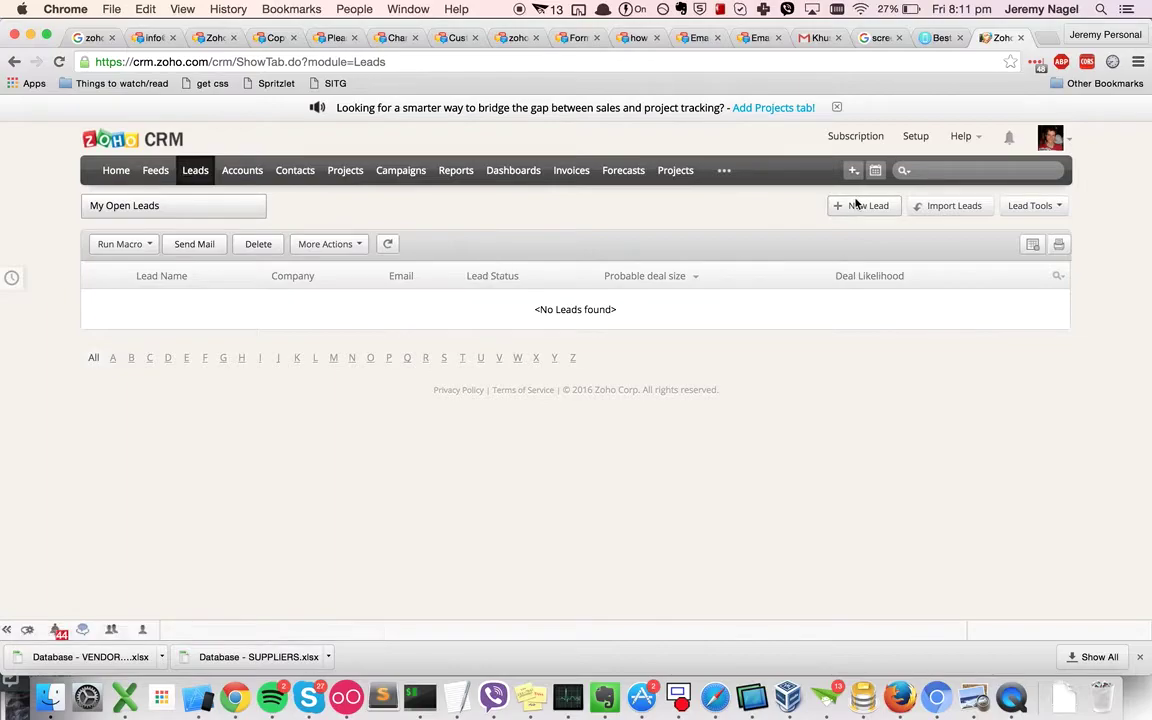
left_click(858, 205)
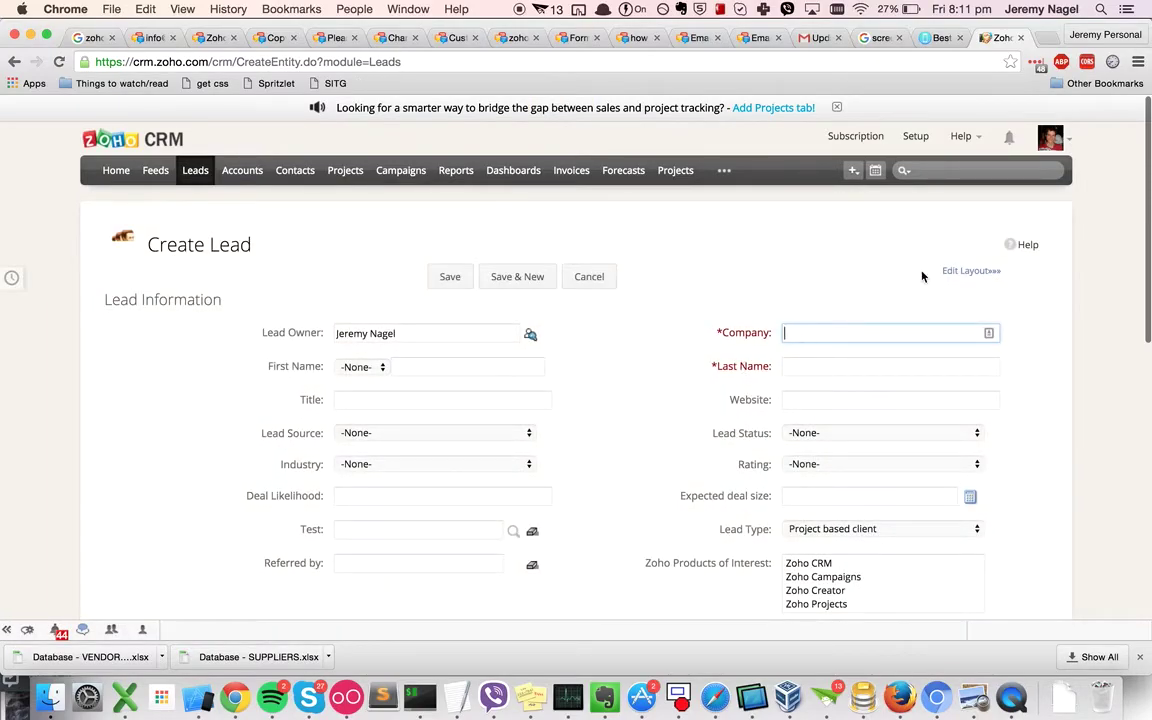
type("sfdsfdsf")
key("Tab")
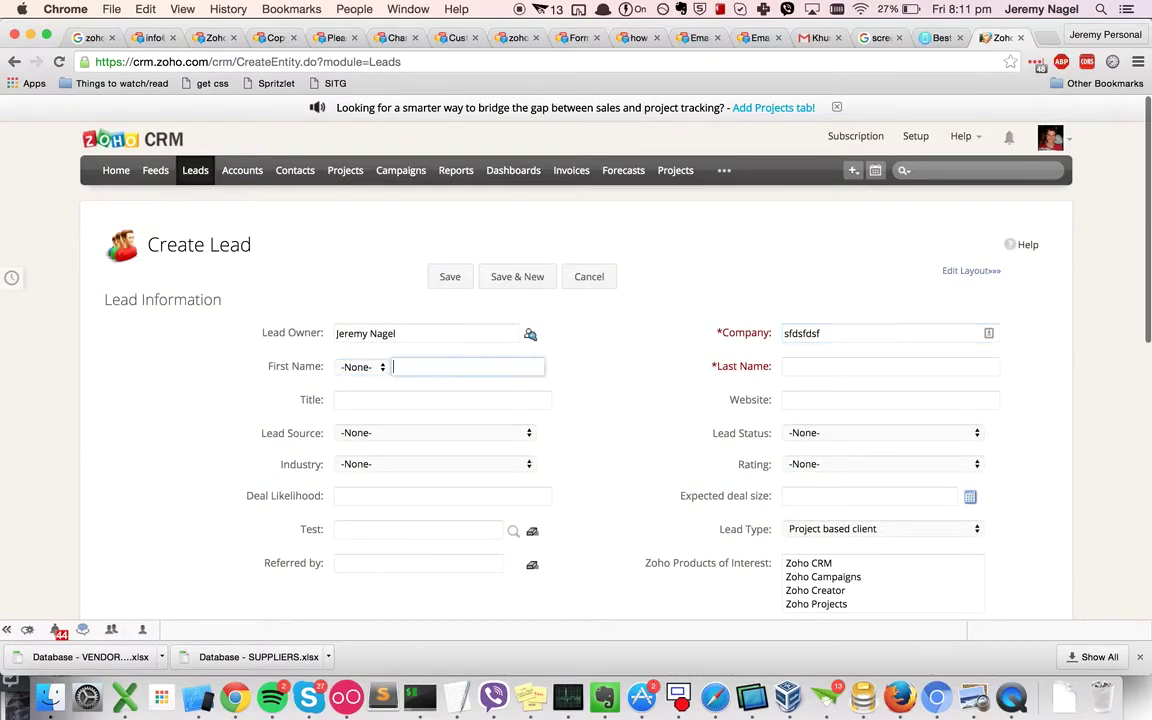
type("sdfdsf")
key("Tab")
type("sdfdsfd")
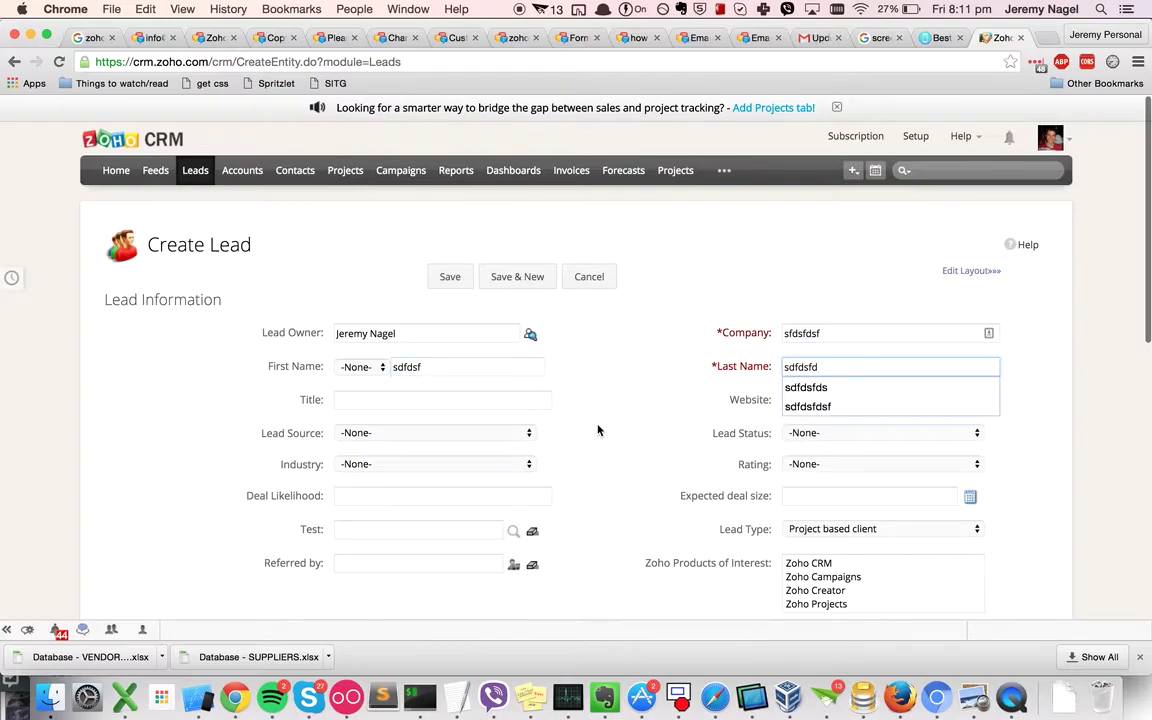
- Fill in the lead's street address, city, state and zip code, and save the lead
scroll(598, 430, "down", 5)
scroll(496, 327, "down", 5)
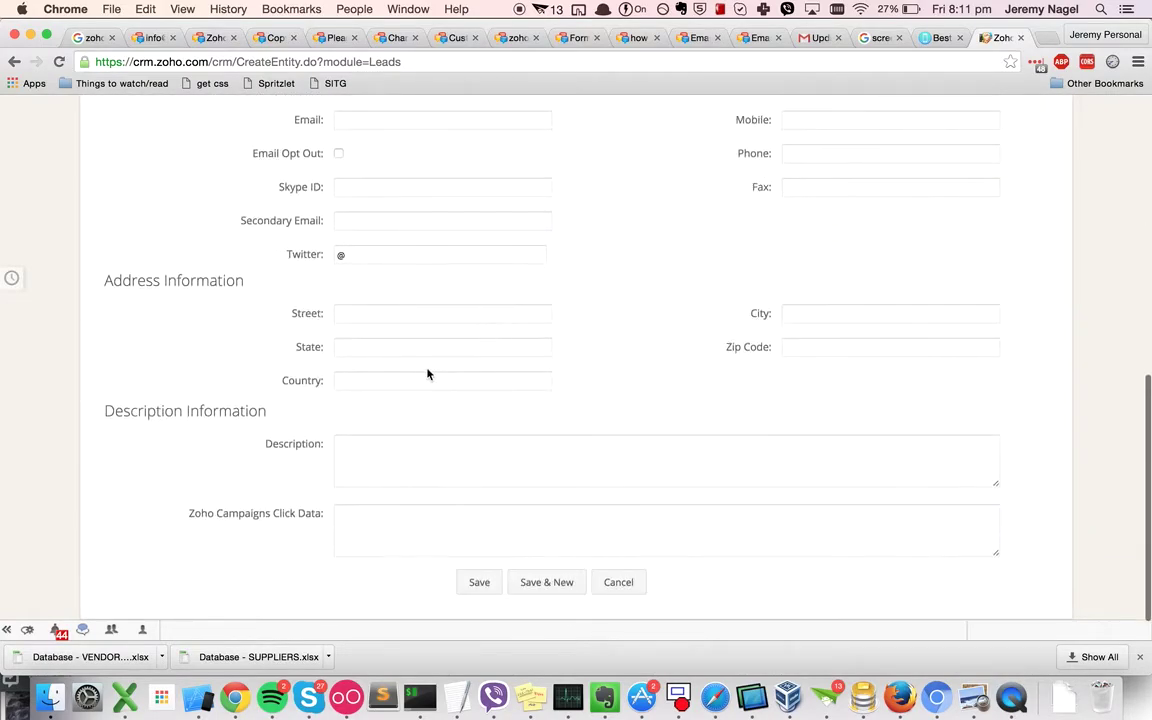
left_click(422, 318)
type("123")
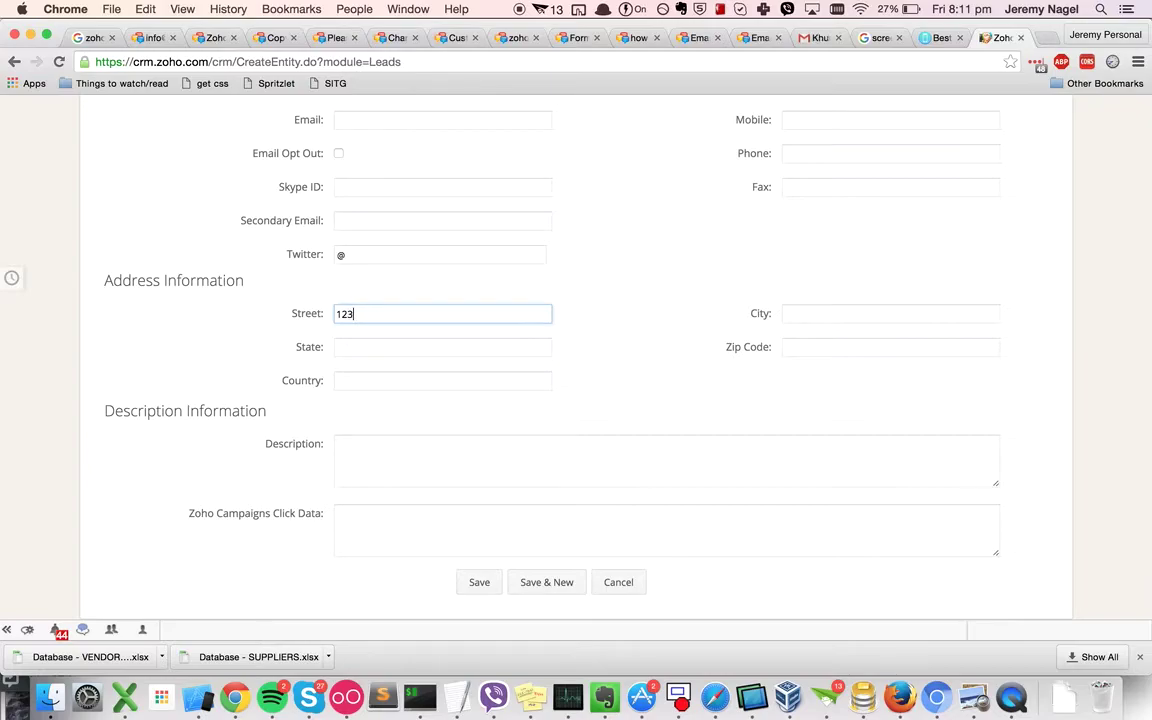
key("Tab")
type("dsfsdfds")
left_click(383, 343)
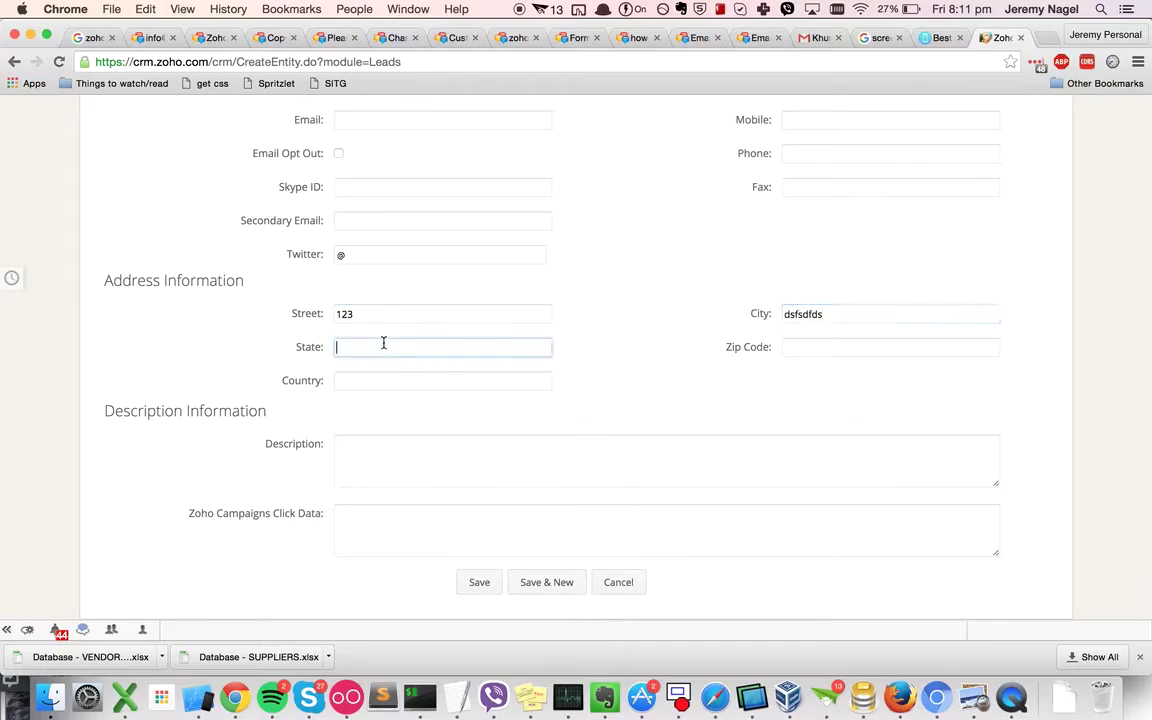
type("432")
key("Tab")
type("23432")
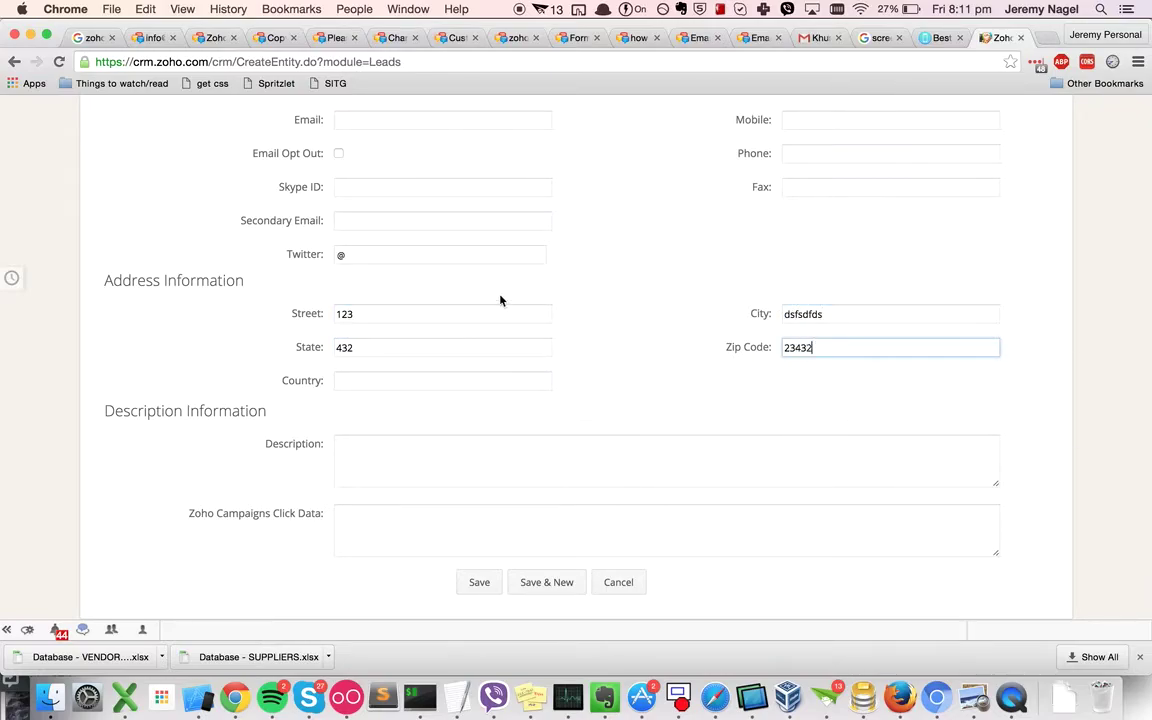
left_click(480, 312)
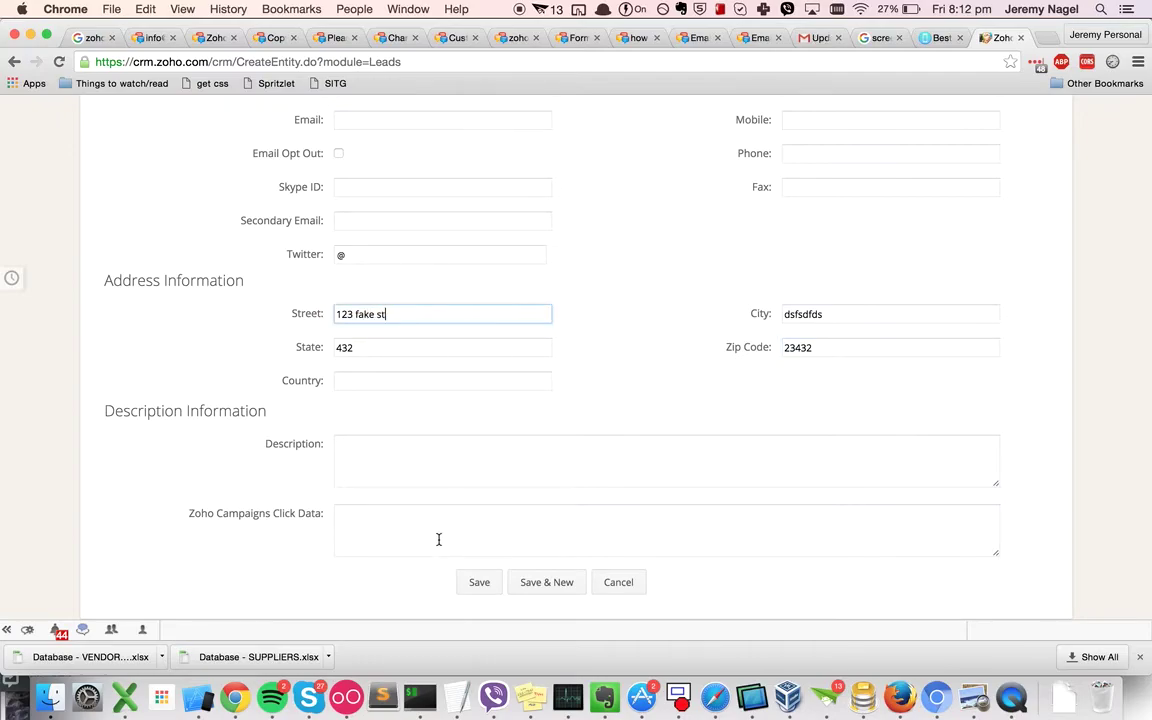
left_click(479, 583)
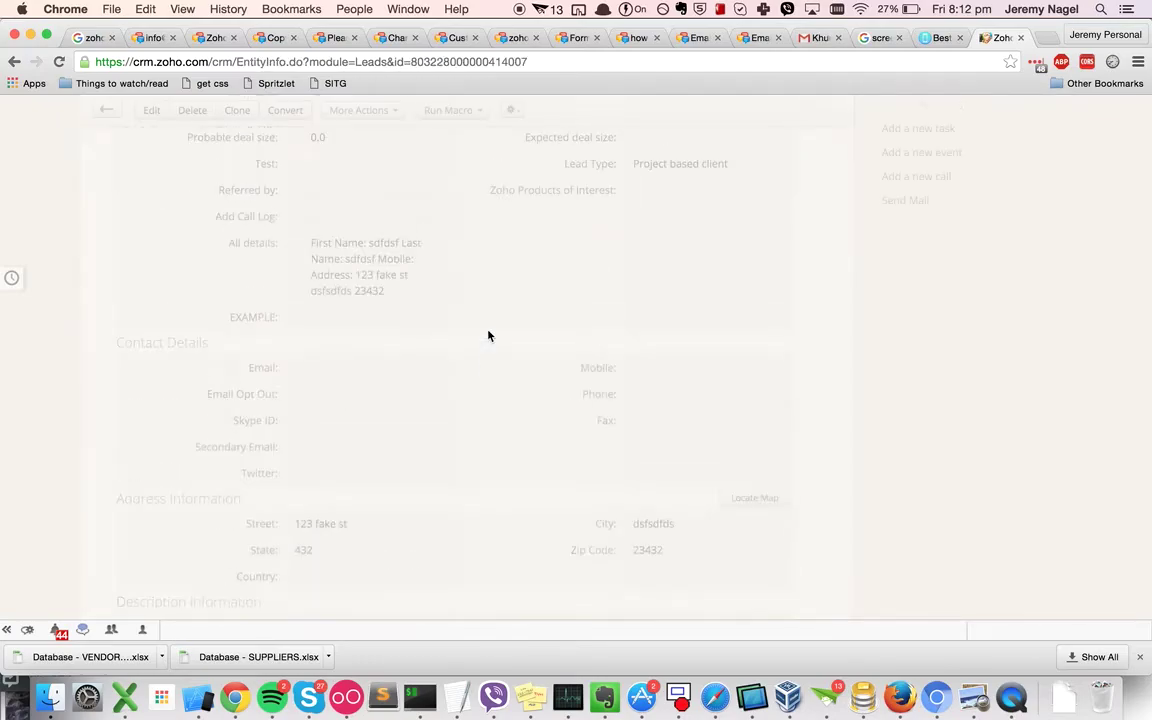
- Select the full All details text in the saved lead's Lead Information section
scroll(489, 335, "down", 3)
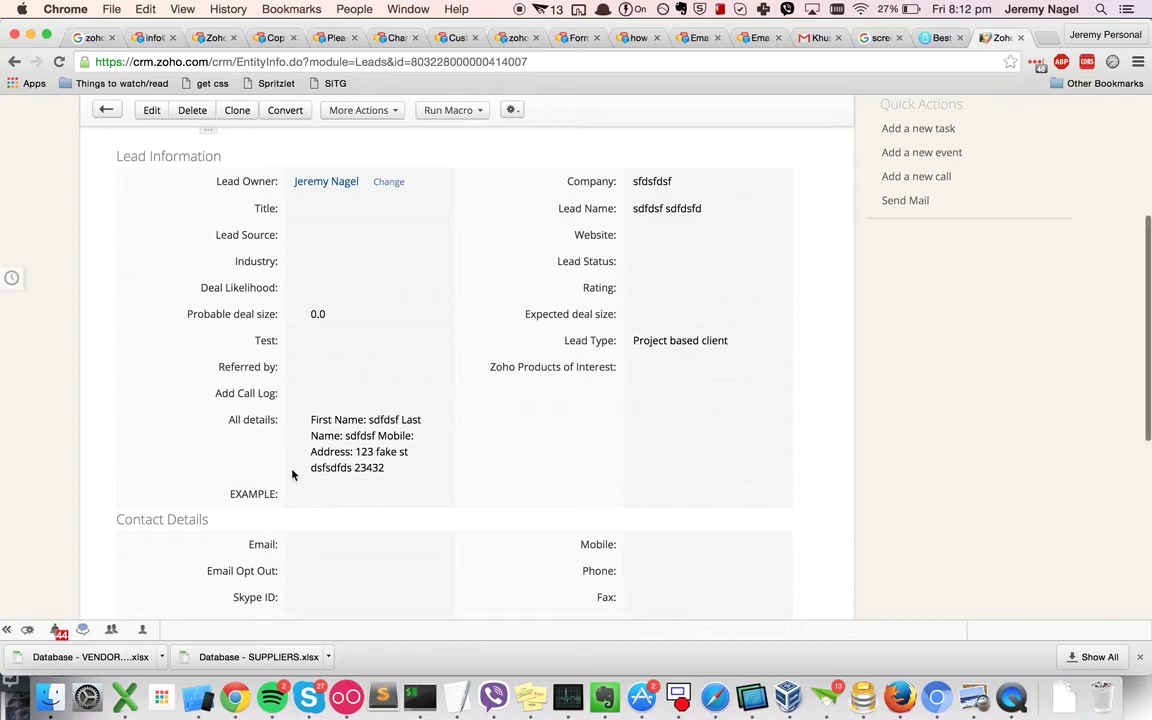
mouse_move(310, 418)
left_mouse_down()
mouse_move(425, 480)
mouse_move(313, 424)
left_mouse_up()
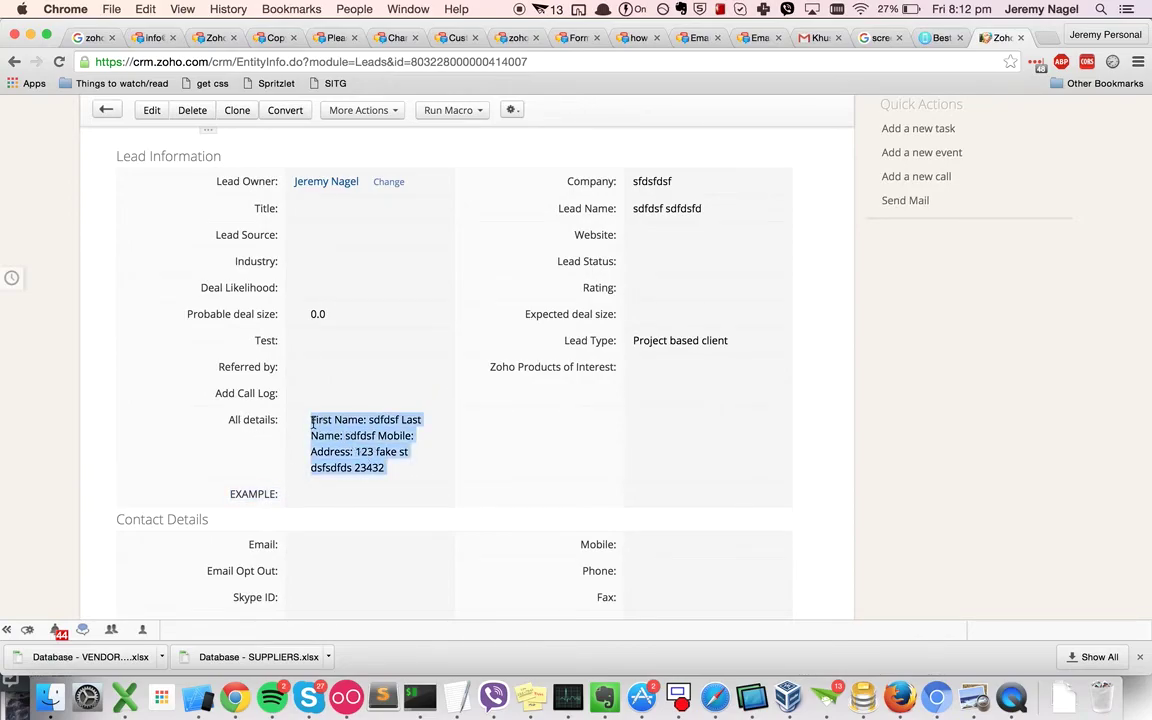